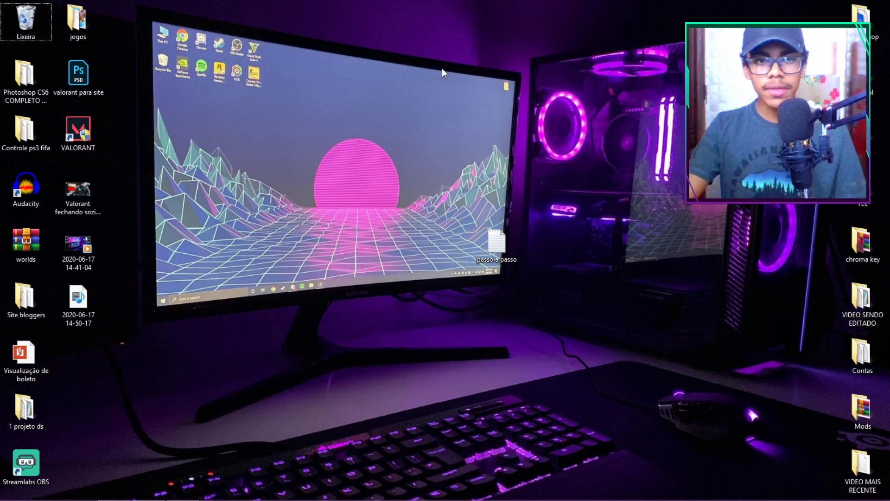
Turn the display of desktop icons off and back on
right_click(279, 116)
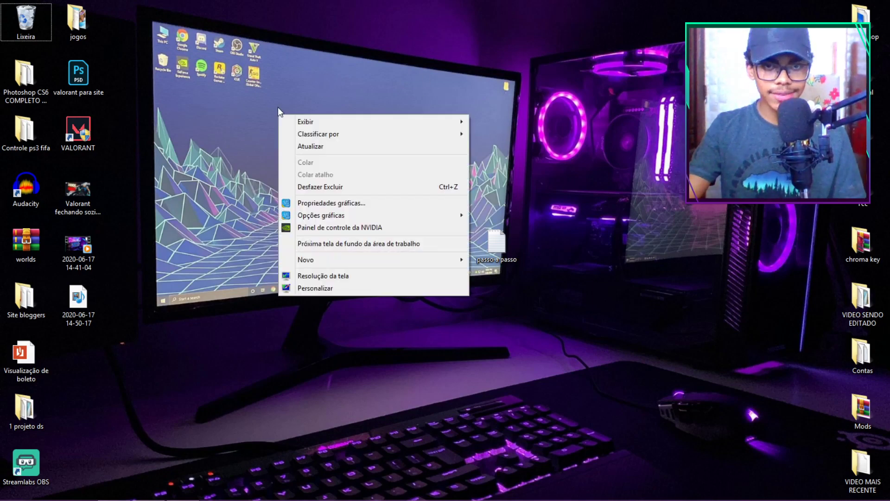
mouse_move(312, 122)
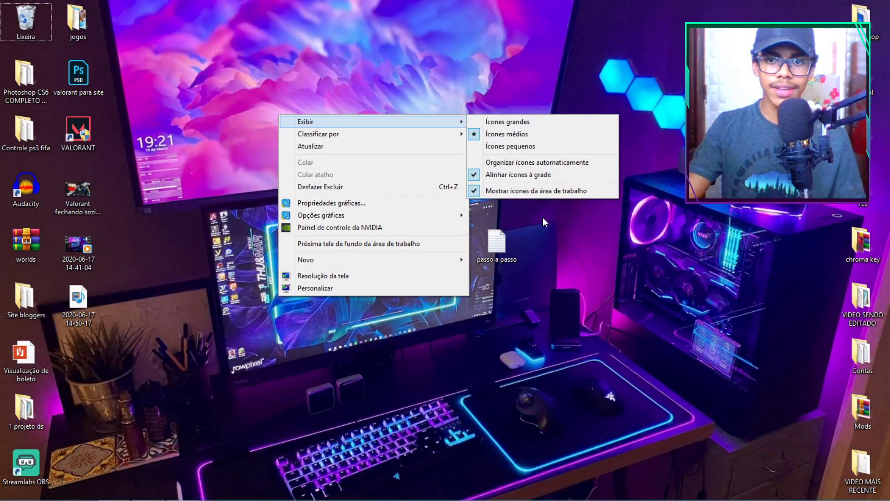
click(538, 191)
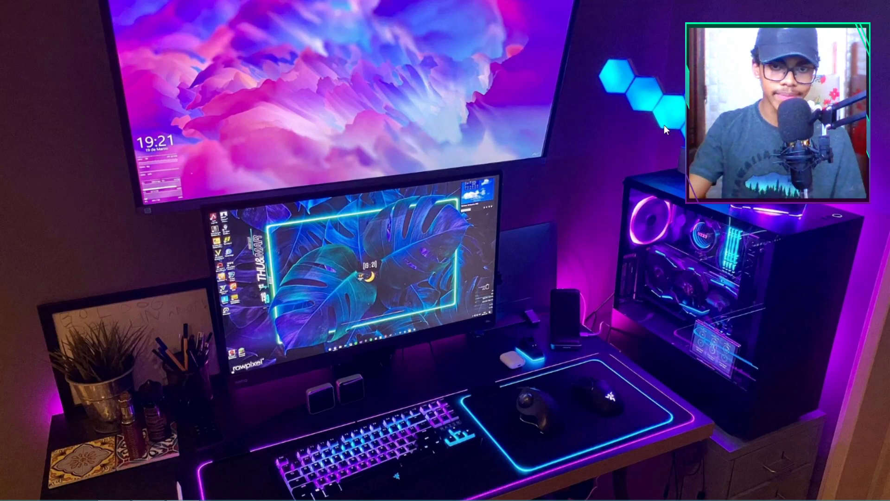
right_click(253, 76)
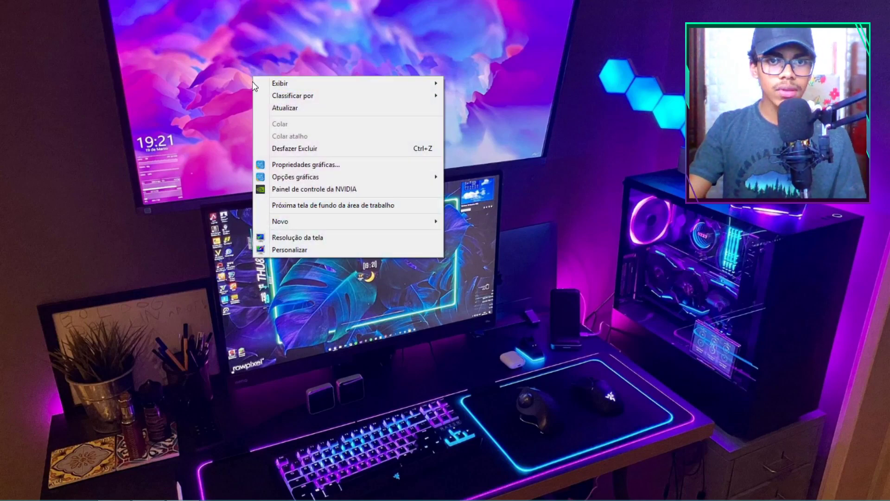
mouse_move(353, 83)
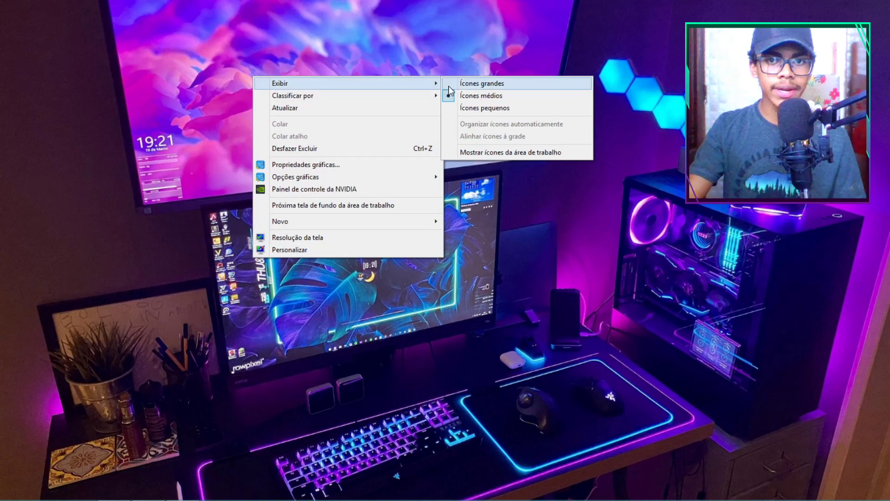
click(457, 154)
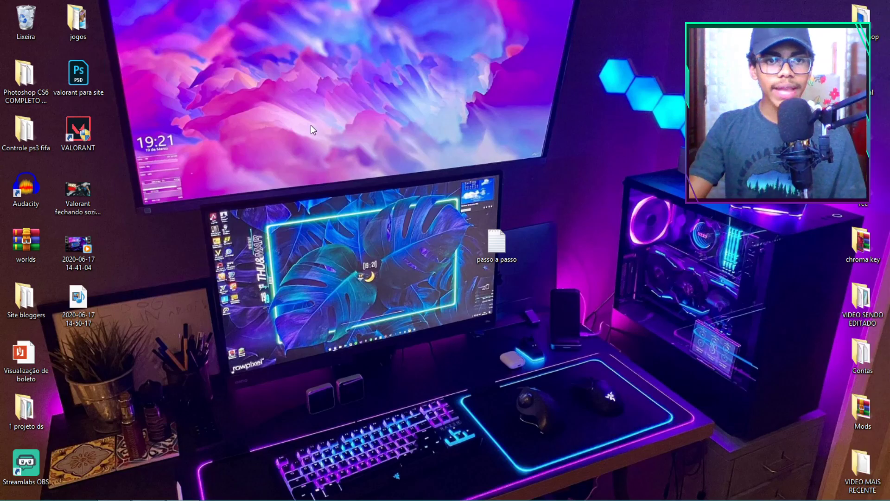
Open the desktop personalization settings, look through the available Windows and high-contrast themes, and close the window
right_click(338, 80)
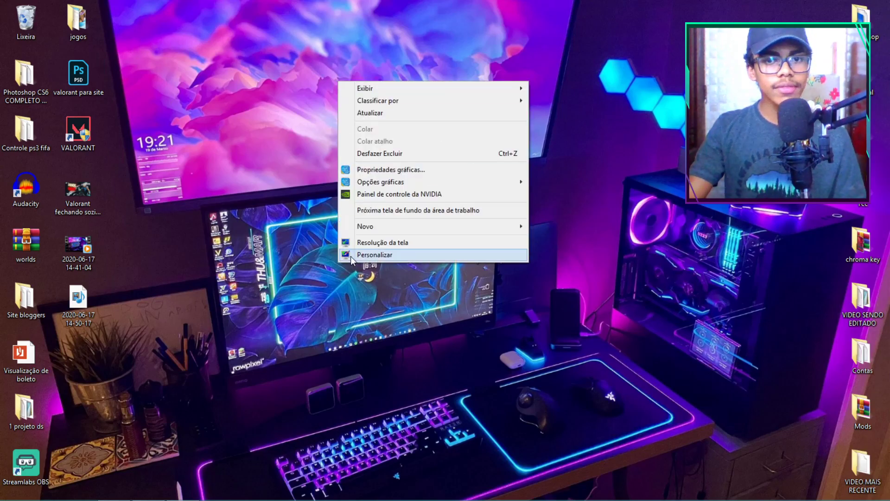
click(375, 255)
scroll(529, 236, down, 3)
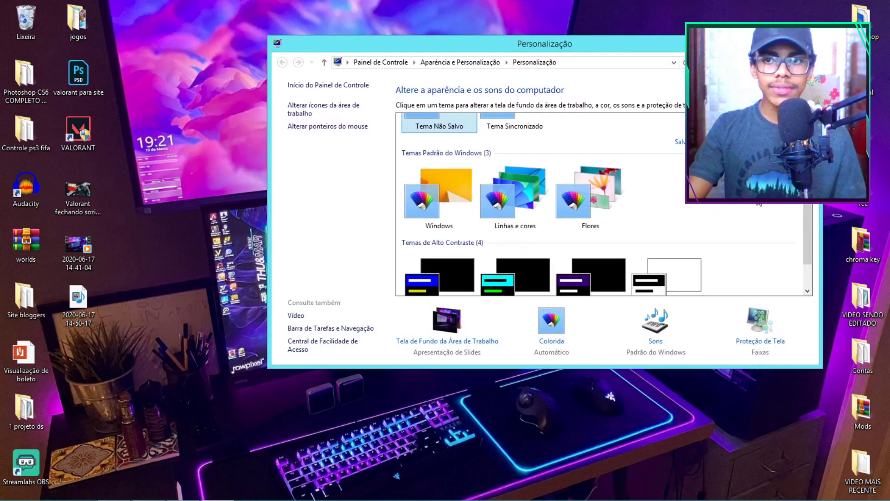
scroll(620, 263, down, 2)
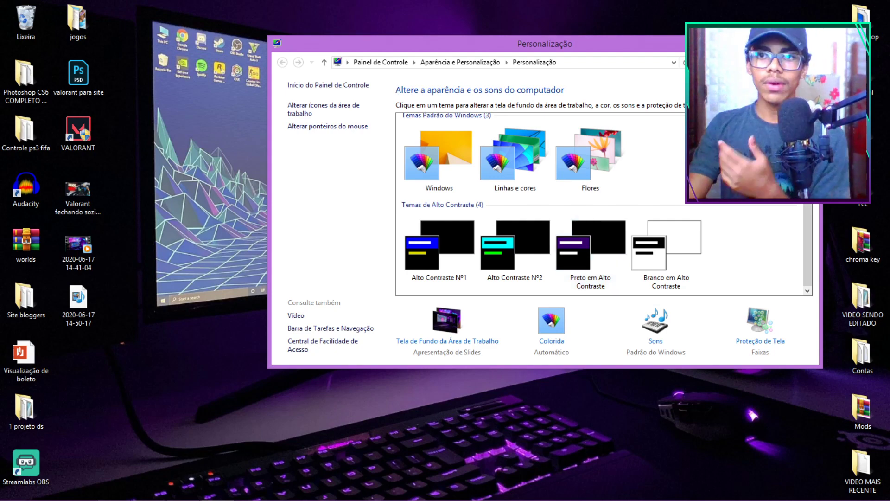
scroll(604, 204, up, 3)
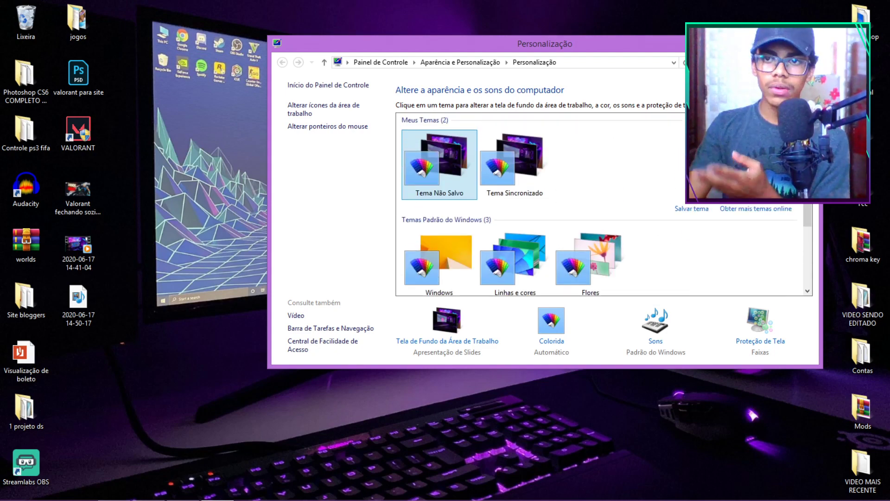
click(811, 43)
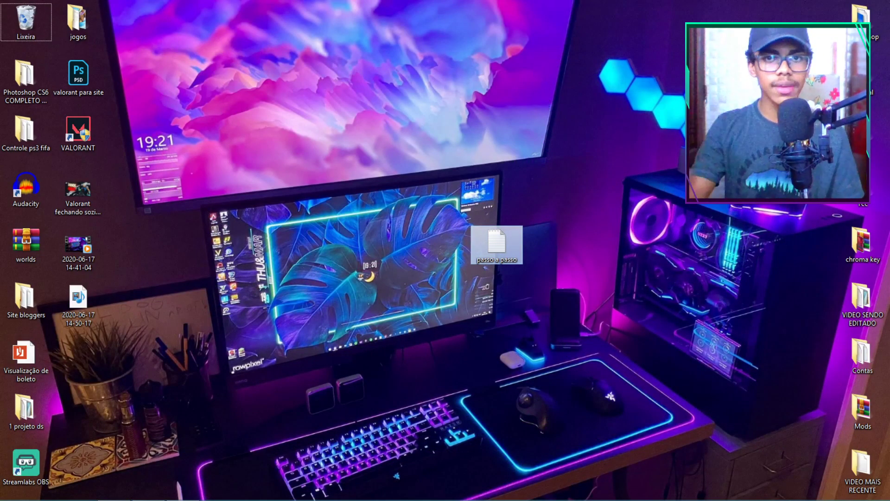
Open the power options from the battery status and check the selected plan and the additional power plans
mouse_move(742, 500)
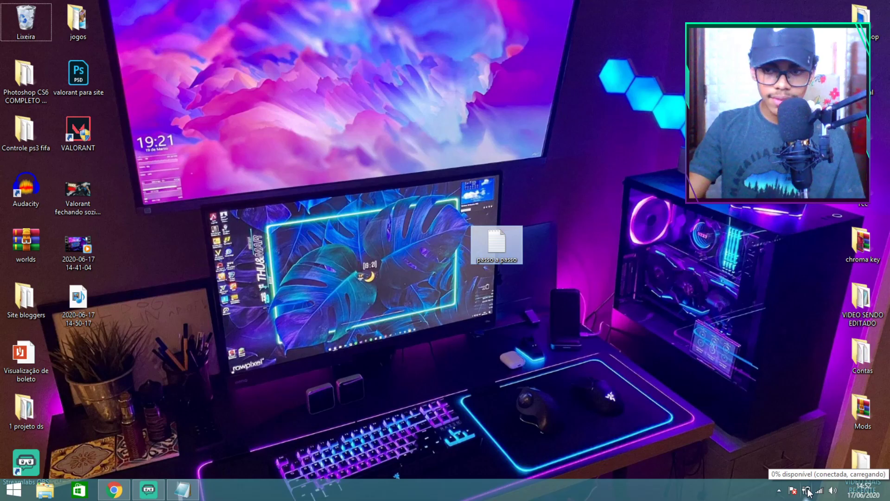
click(780, 490)
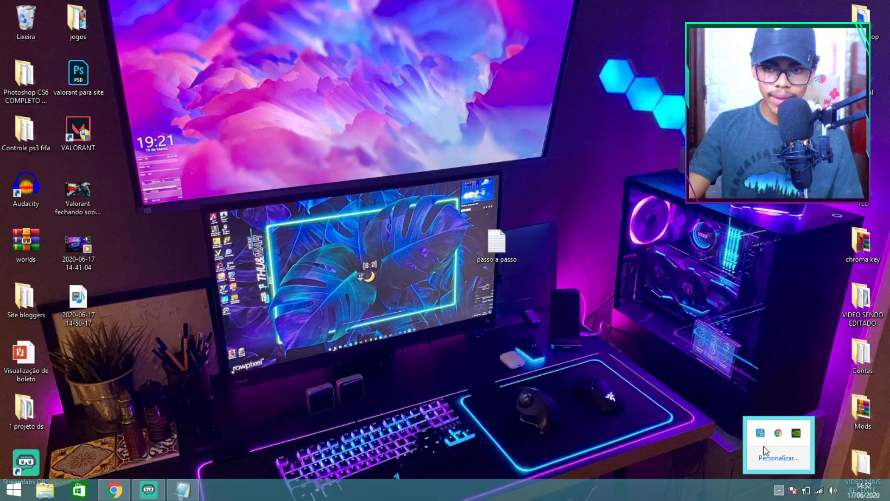
click(806, 490)
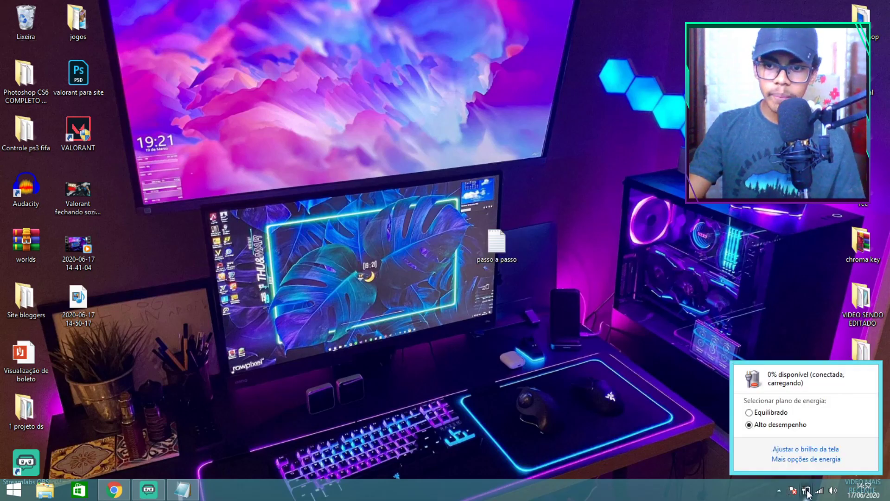
click(789, 453)
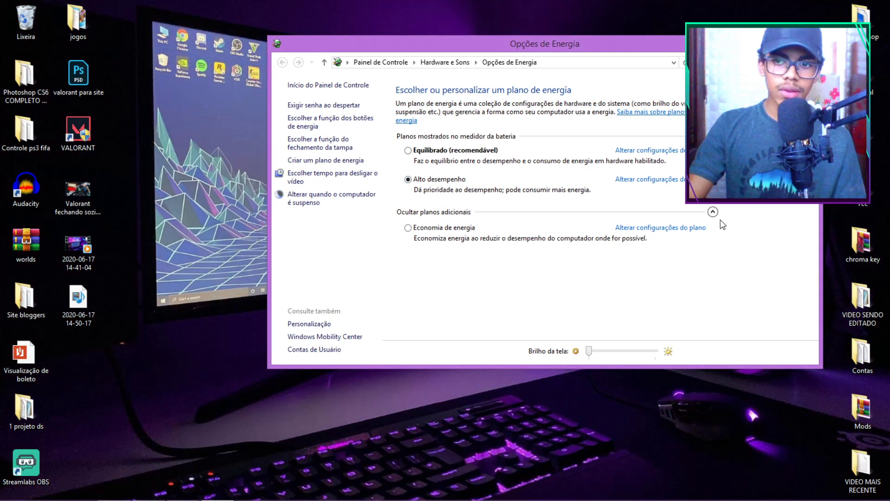
click(523, 215)
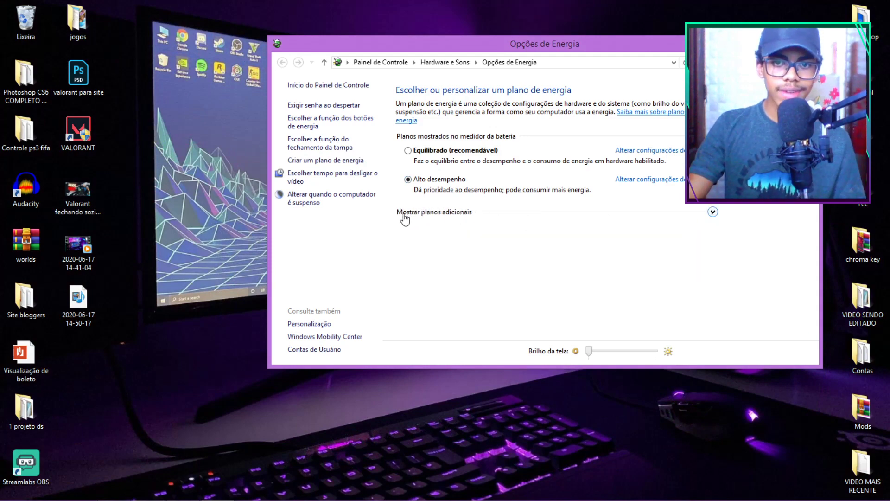
click(712, 213)
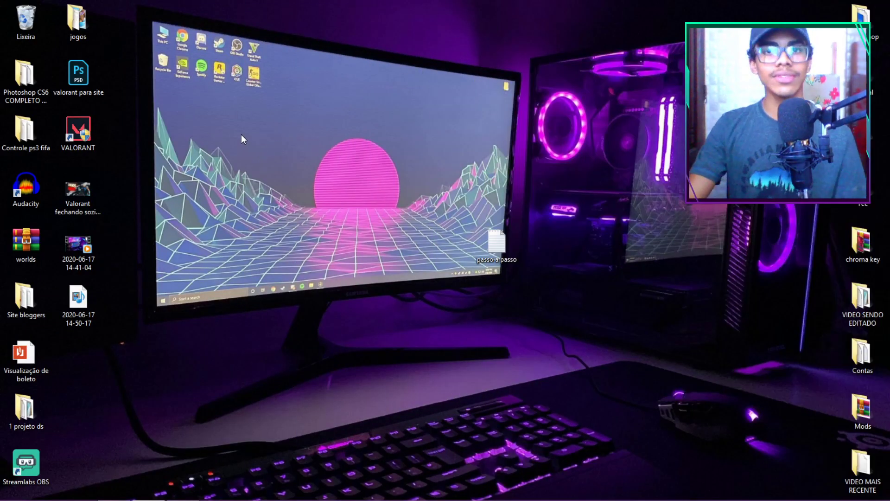
In the NVIDIA control panel, set the image settings preference to Desempenho and apply it
right_click(248, 118)
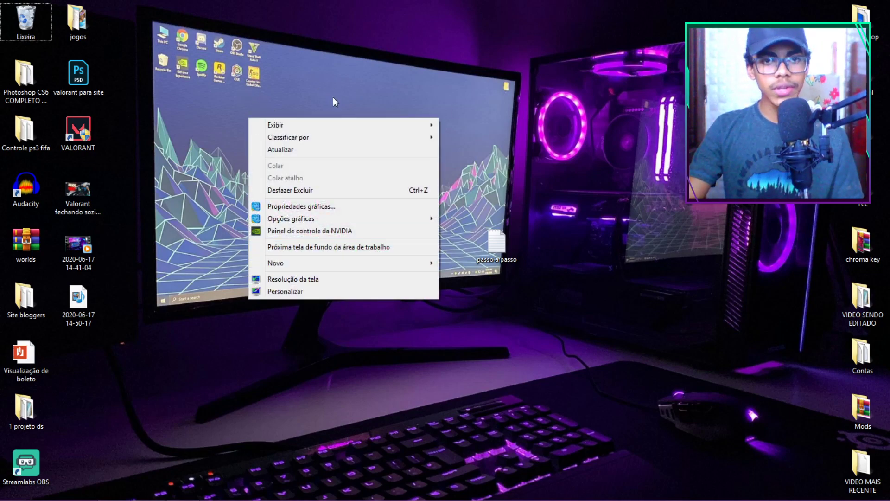
click(292, 236)
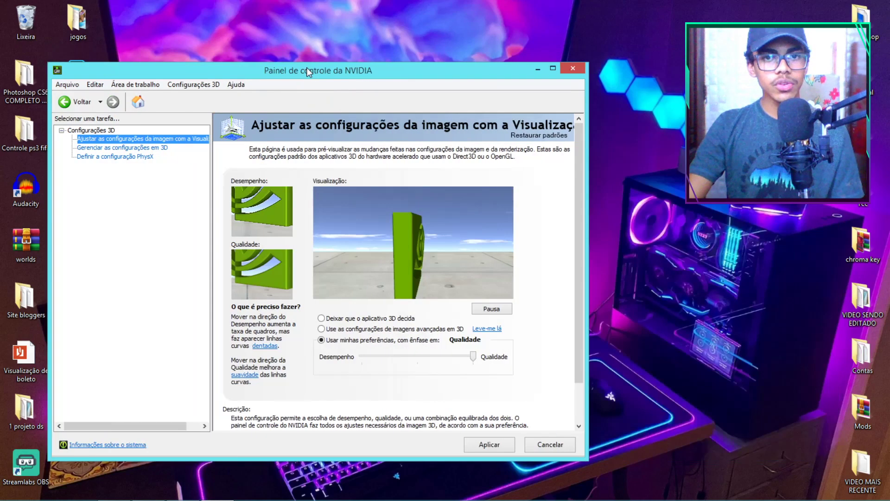
drag(309, 54, 337, 54)
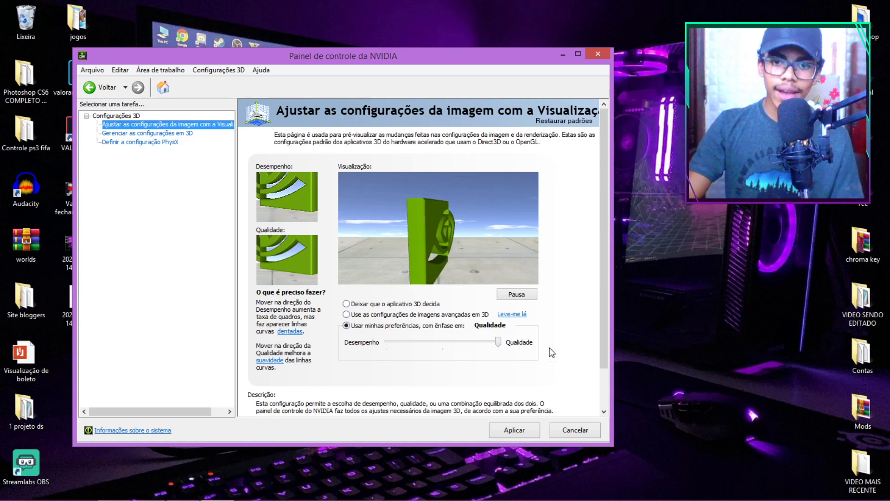
click(388, 344)
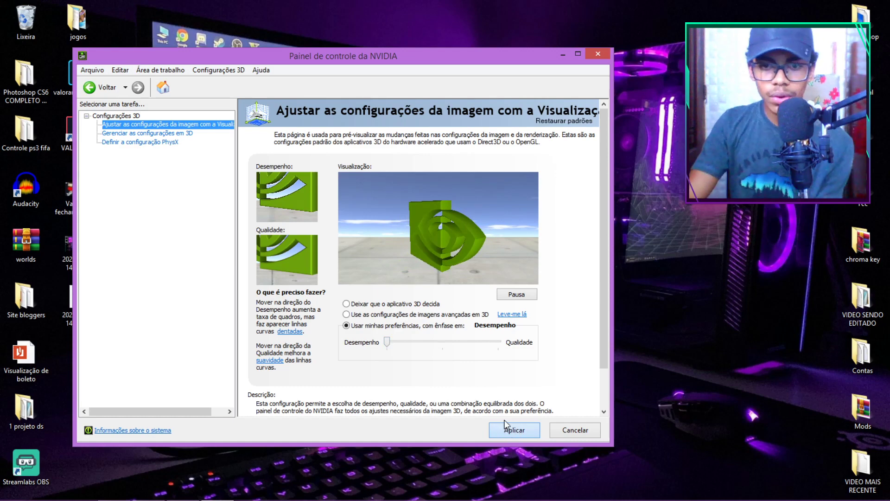
click(514, 429)
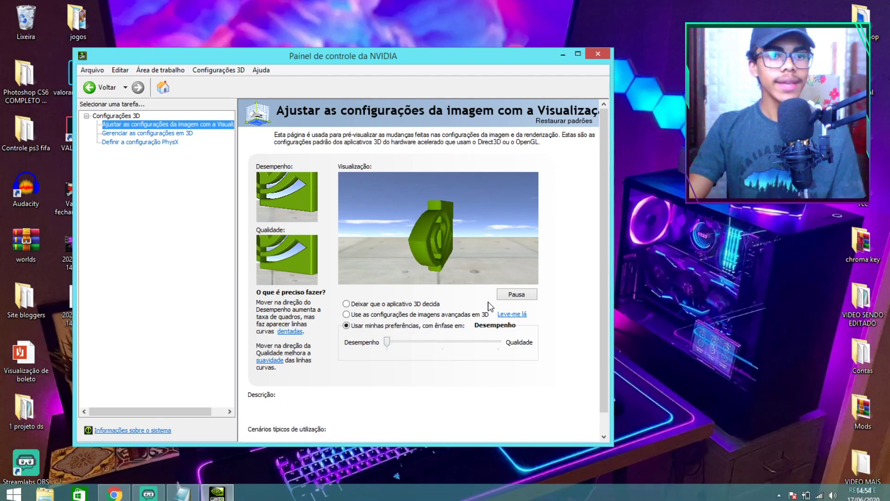
In the per-program 3D settings, add VALORANT from the programs sorted by Usado recentemente
click(117, 134)
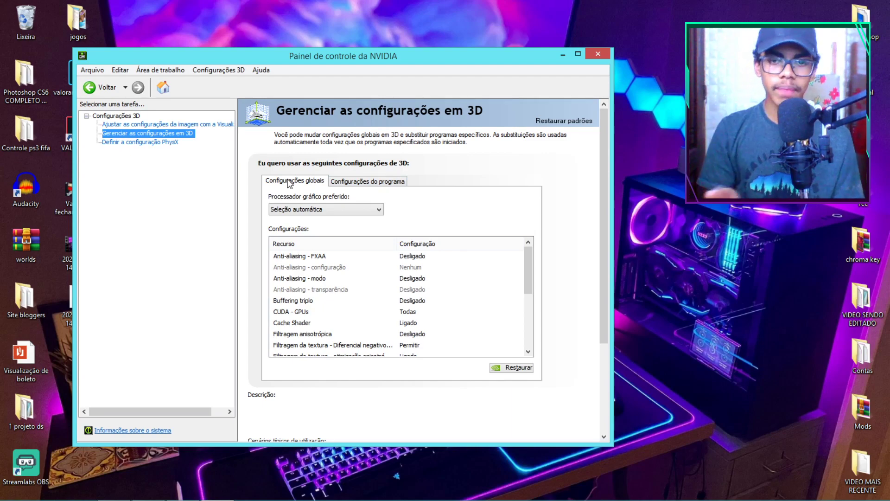
click(119, 135)
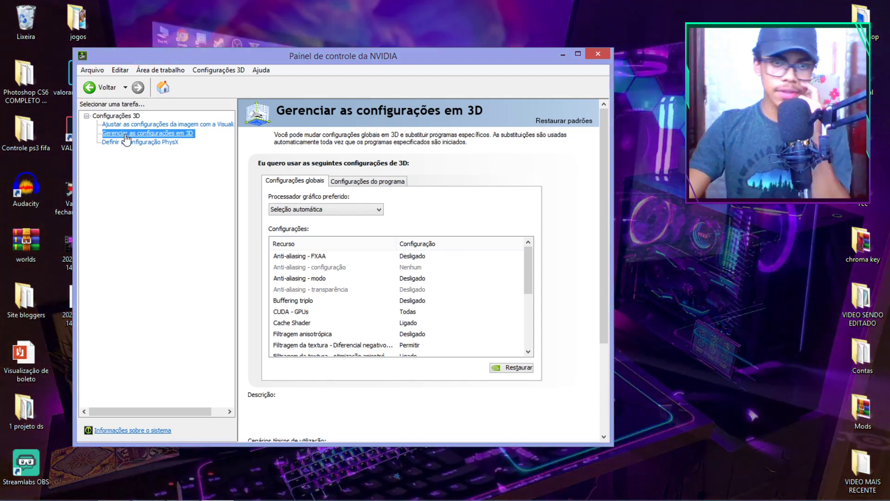
click(345, 183)
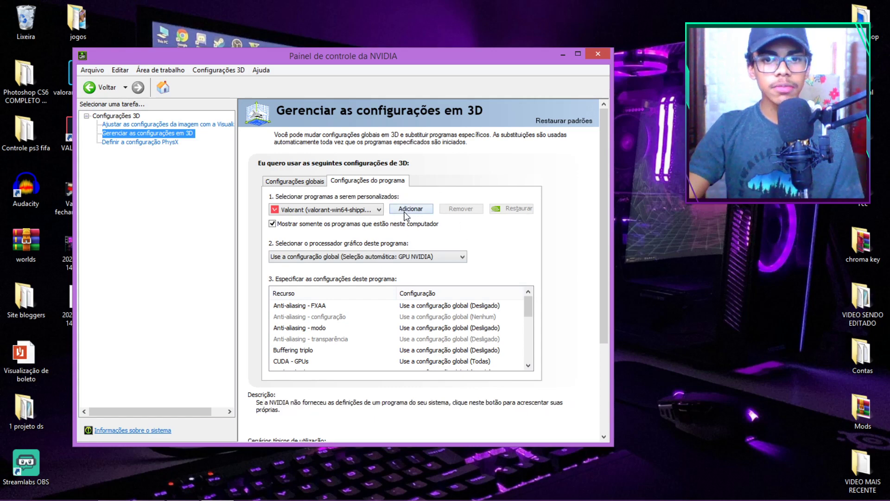
click(400, 209)
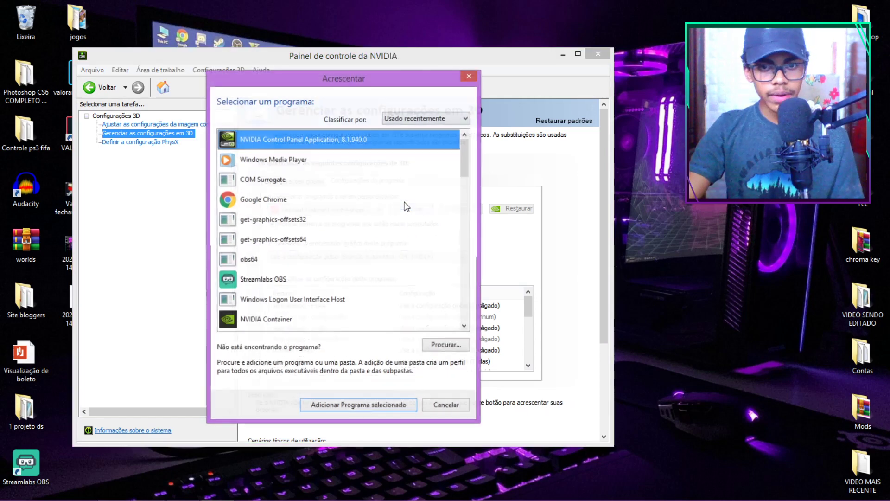
click(406, 122)
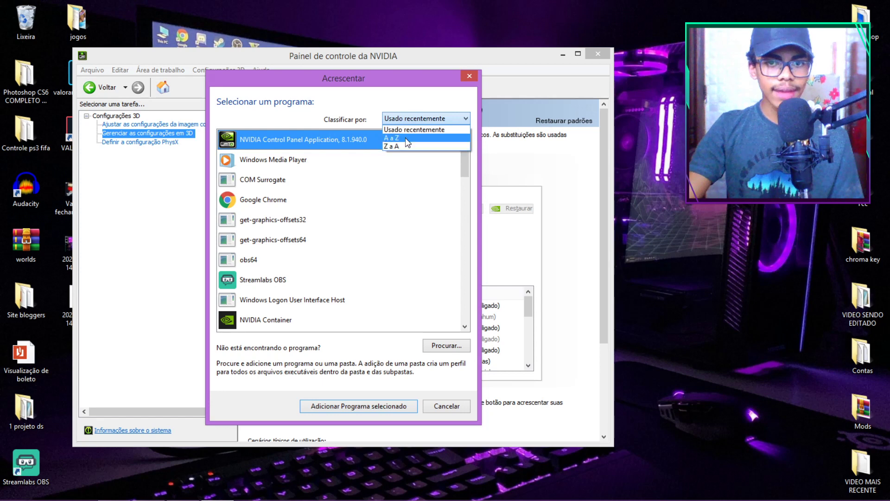
click(417, 130)
scroll(466, 160, down, 1)
drag(466, 160, 464, 214)
click(261, 320)
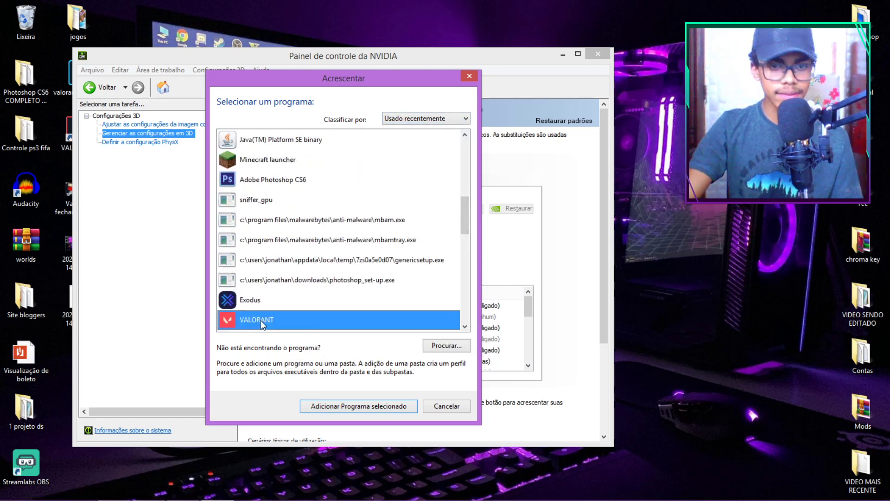
click(359, 406)
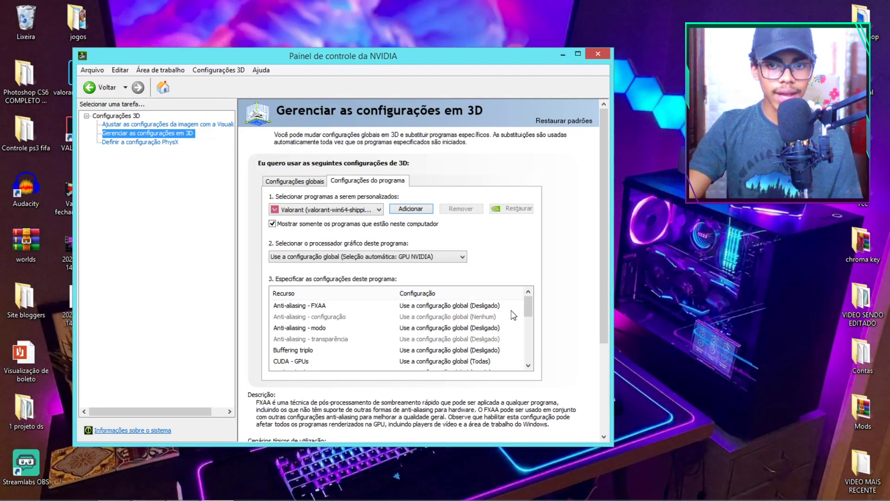
Examine the 3D feature lists in the VALORANT program settings and in the global settings
mouse_move(526, 312)
mouse_down()
mouse_move(538, 358)
mouse_move(537, 302)
mouse_up()
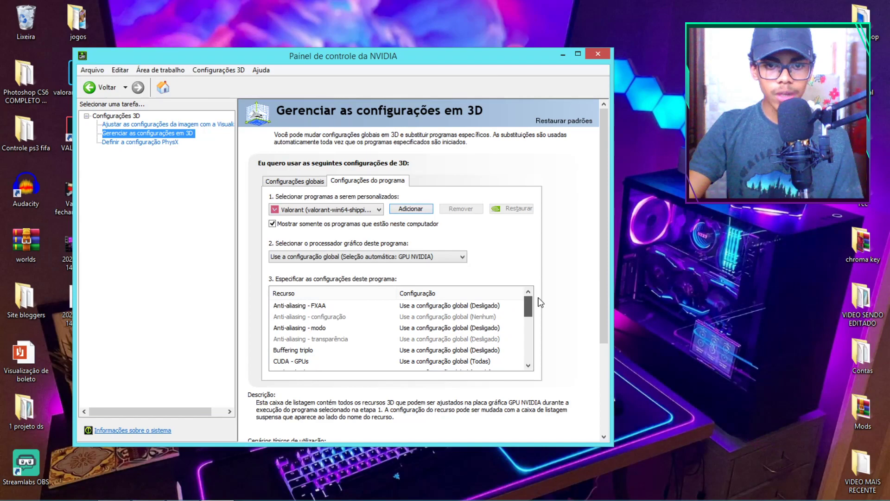
click(286, 183)
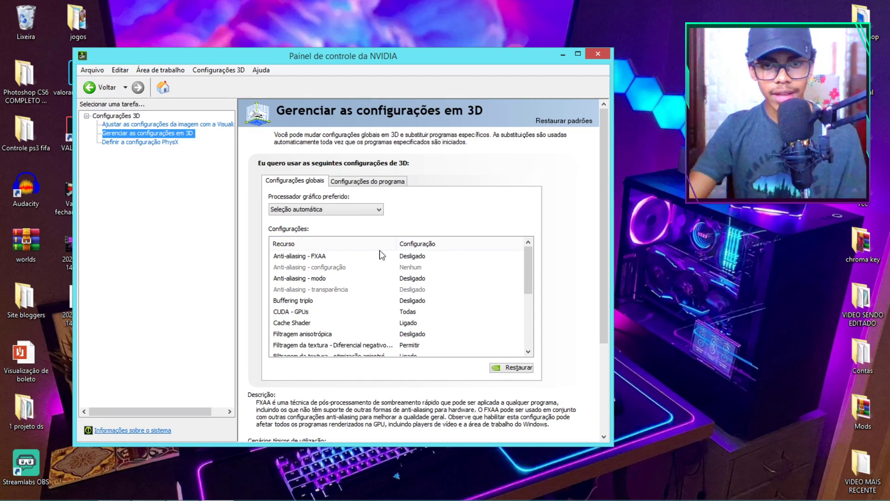
drag(532, 277, 528, 269)
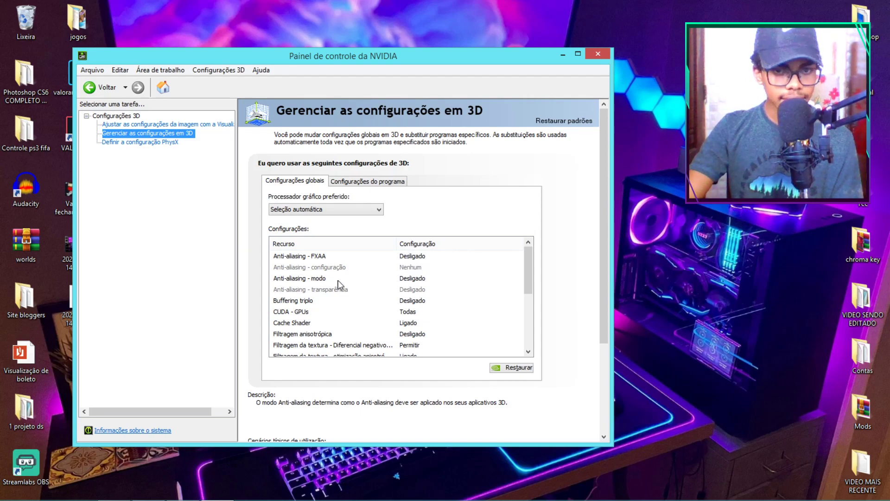
click(405, 282)
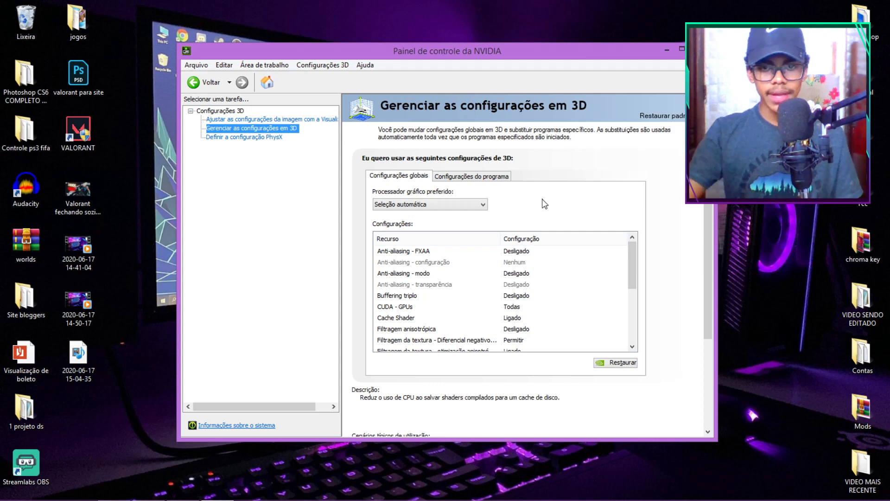
drag(429, 54, 407, 1)
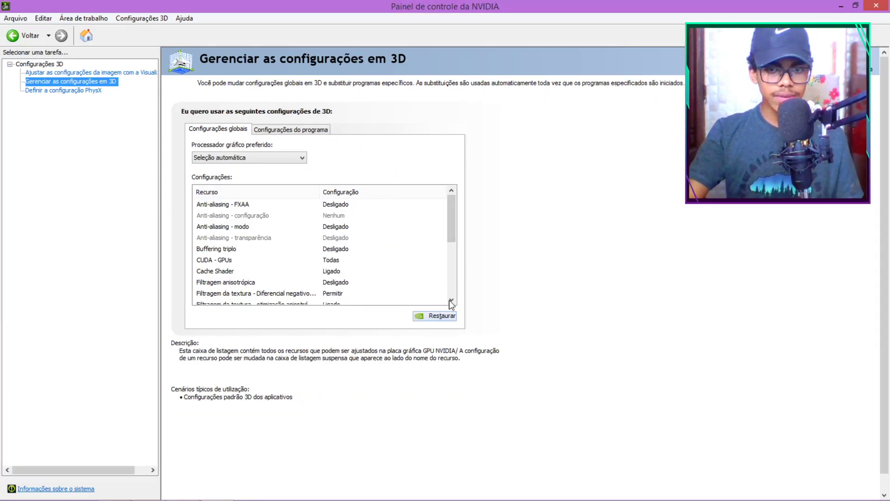
drag(491, 6, 480, 37)
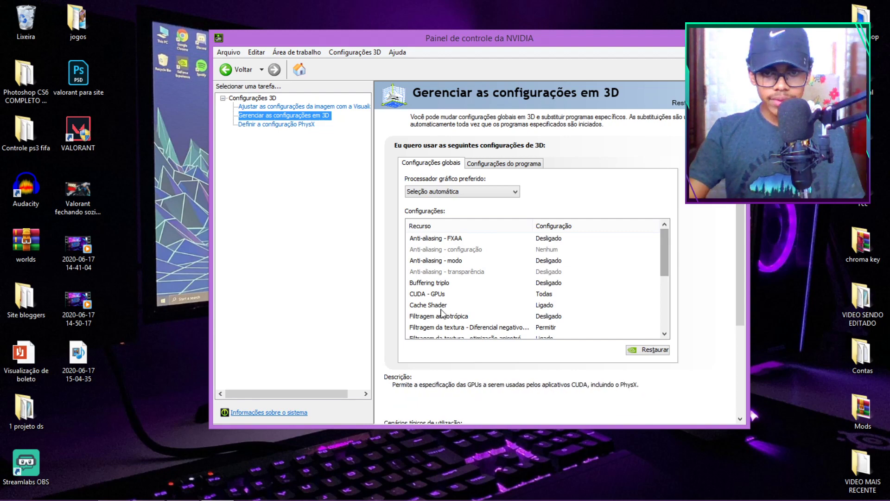
Review the global 3D settings and set the virtual reality pre-rendered frames (Quadros pré-renderizados de Realidade Virtual) to 4
drag(666, 260, 673, 295)
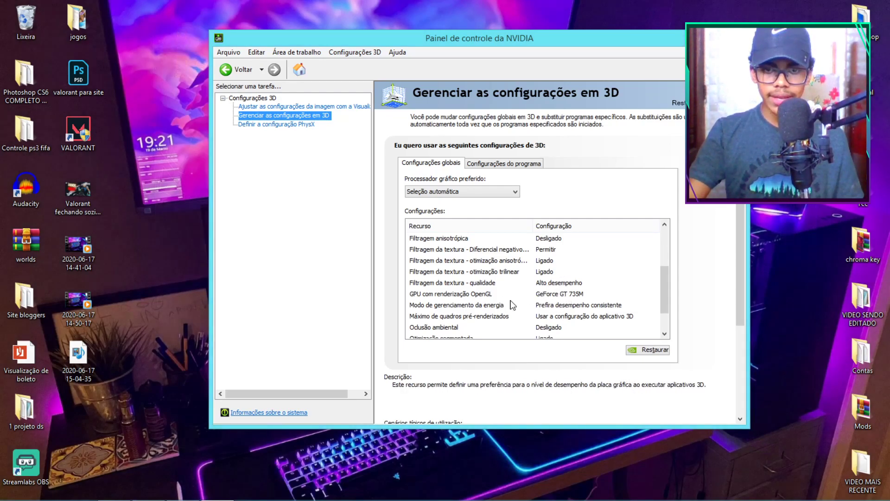
click(556, 294)
click(668, 294)
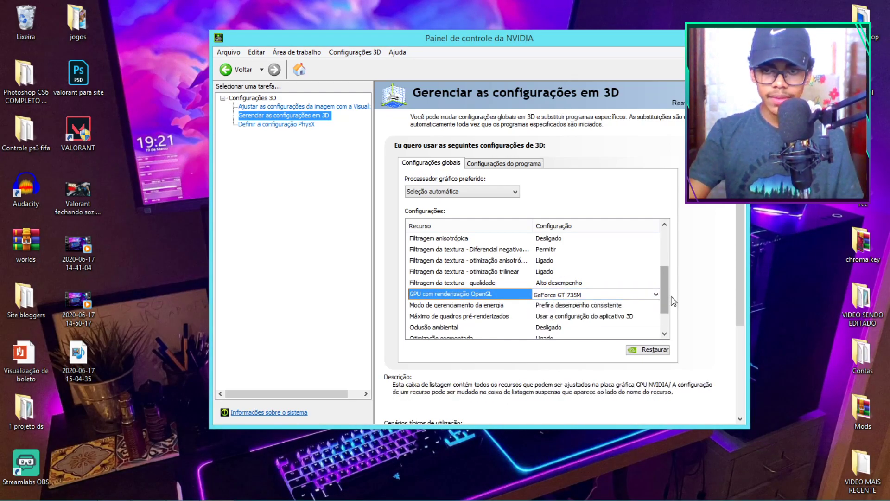
scroll(667, 288, down, 1)
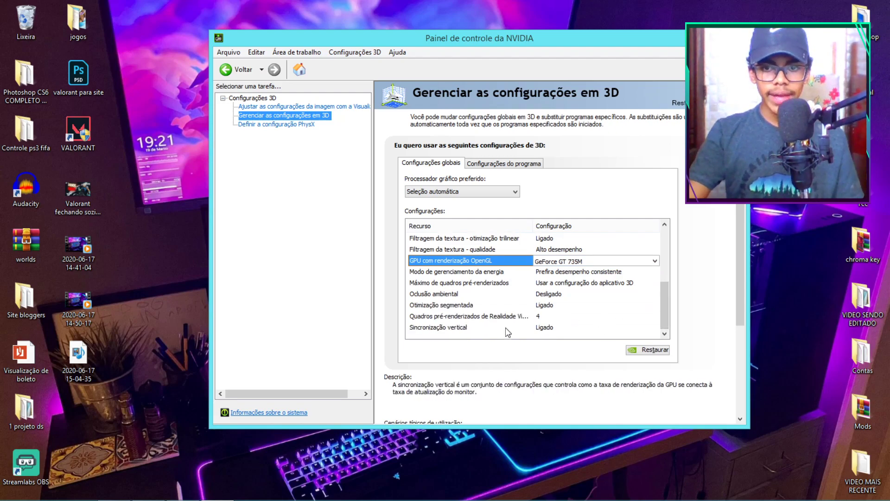
click(547, 316)
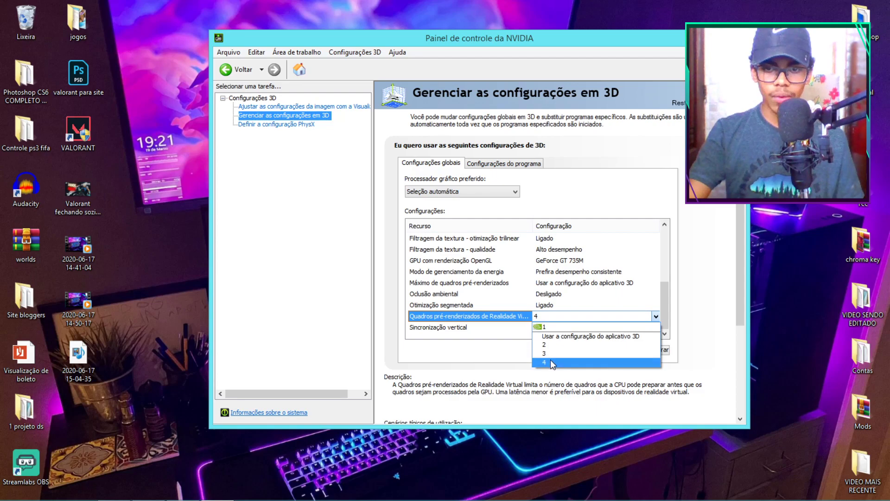
click(550, 362)
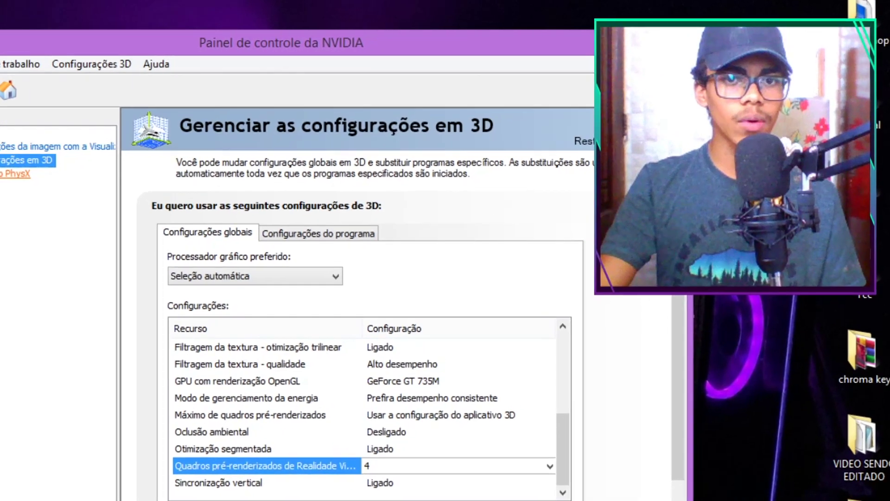
Check the processor selection in the PhysX configuration and close the NVIDIA control panel
click(16, 173)
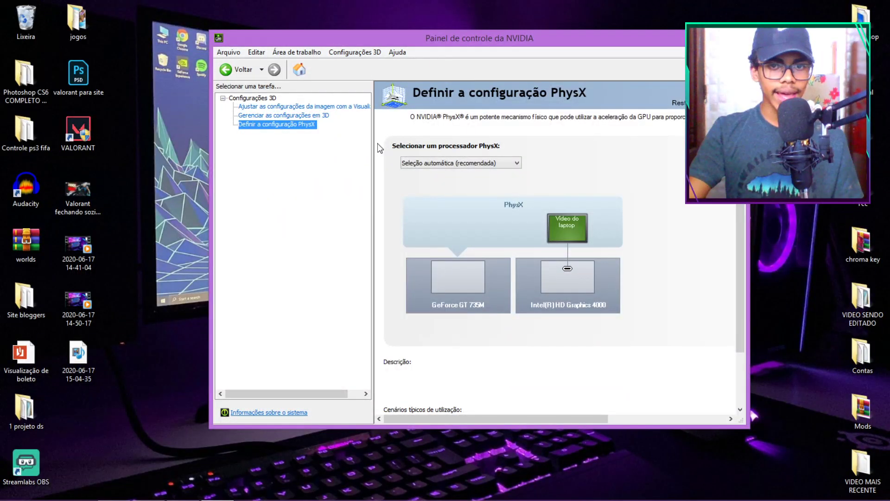
mouse_move(416, 163)
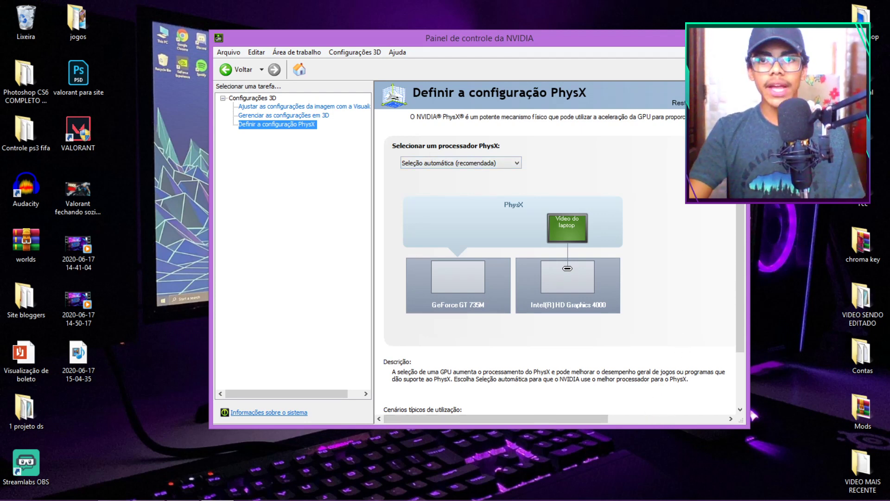
key(alt+F4)
key(super+c)
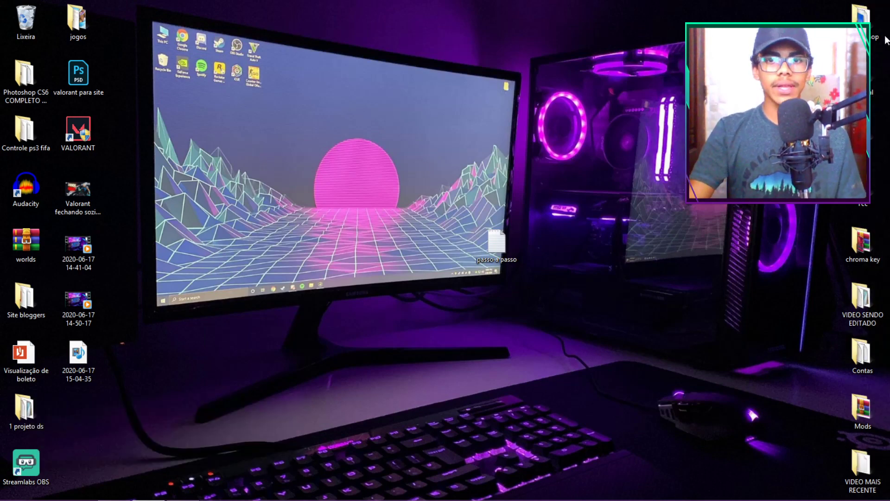
mouse_move(886, 104)
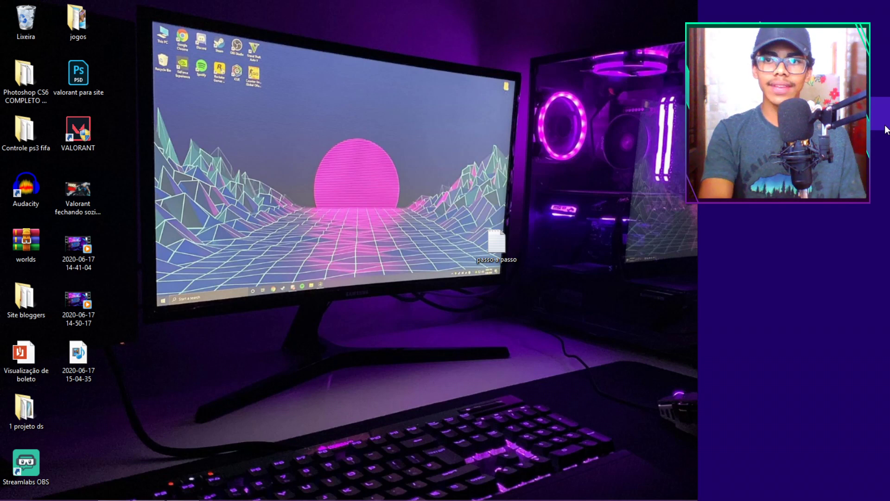
Open the Windows Prefetch folder with the Run command prefetch, check its contents and close it
key(super+r)
drag(103, 390, 652, 49)
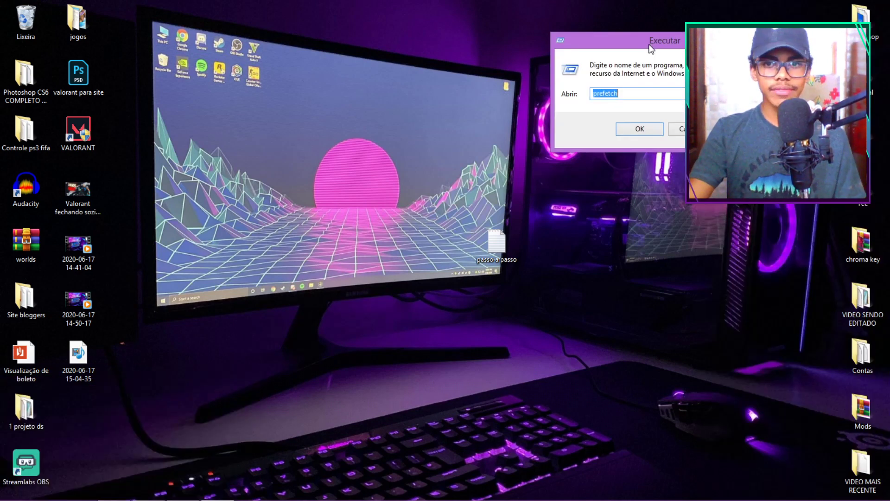
click(637, 93)
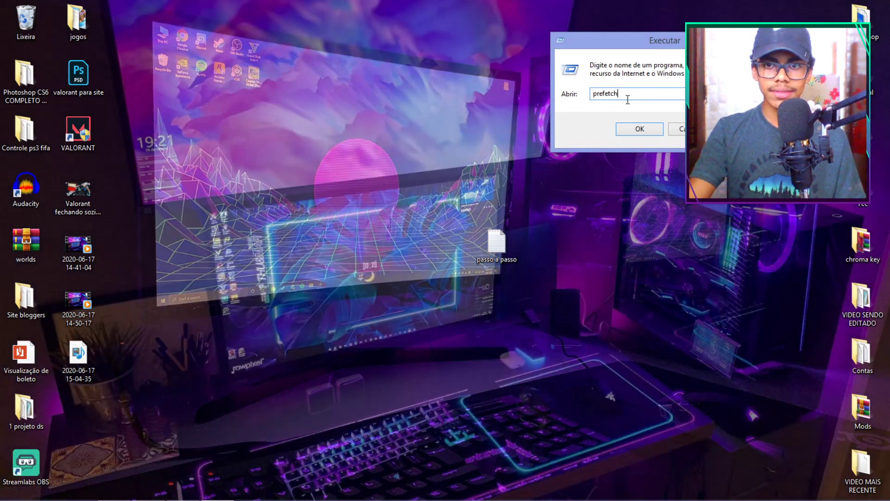
drag(631, 93, 558, 94)
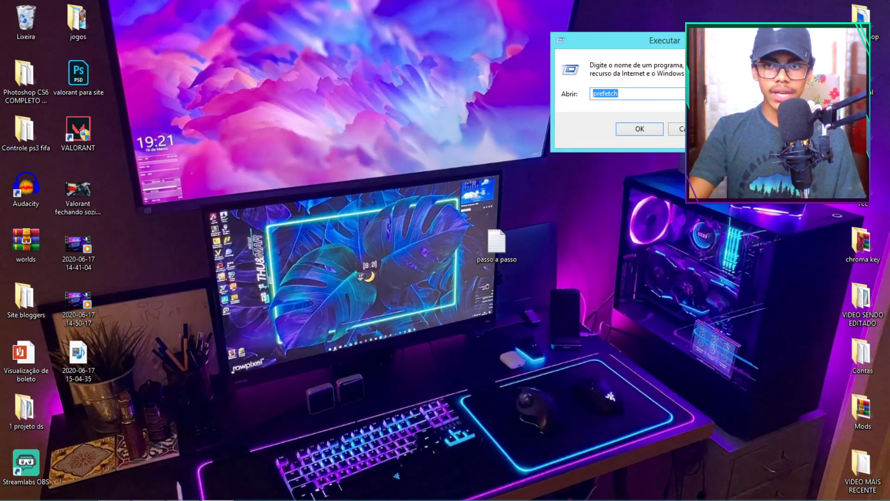
click(636, 128)
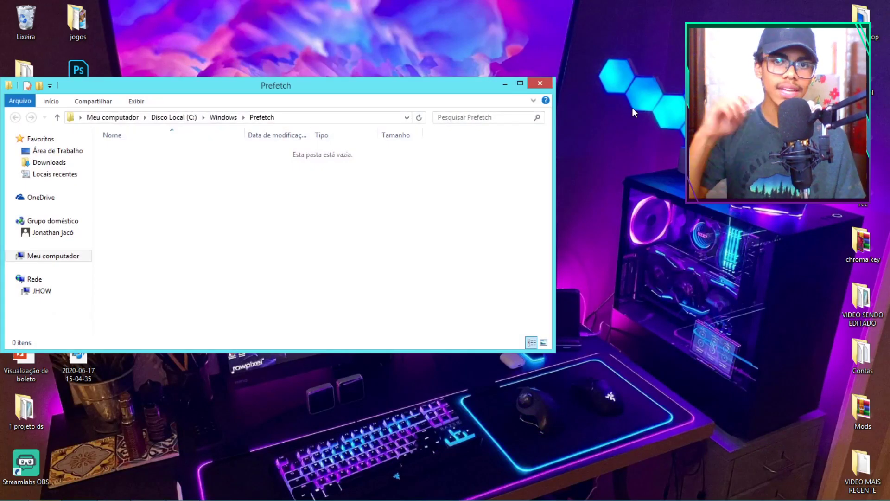
drag(295, 82, 406, 85)
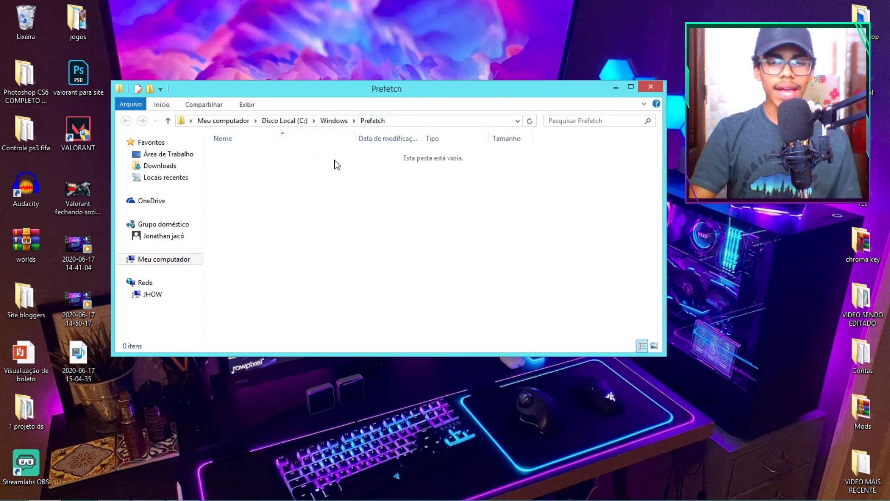
double_click(25, 19)
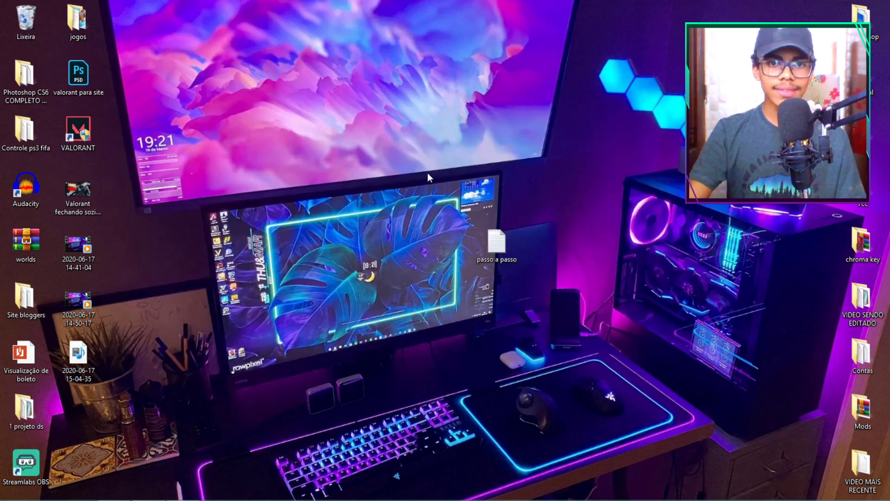
drag(422, 175, 606, 364)
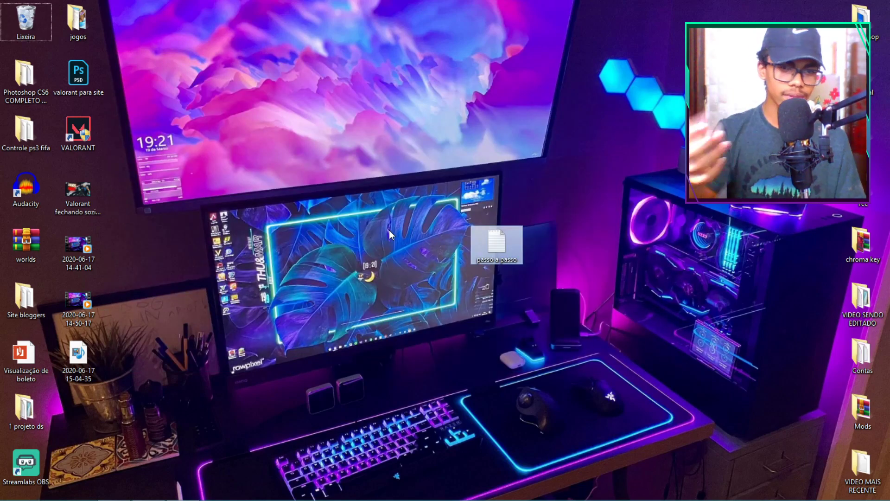
Open the Windows Temp folder with the Run command temp and delete all its items, granting administrator permission and skipping the file in use
key(super+r)
text(temp)
key(Return)
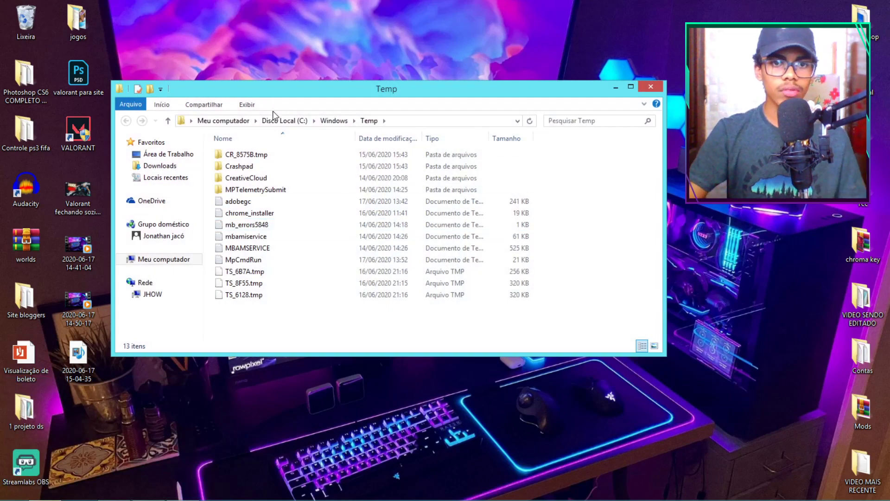
drag(273, 333, 279, 31)
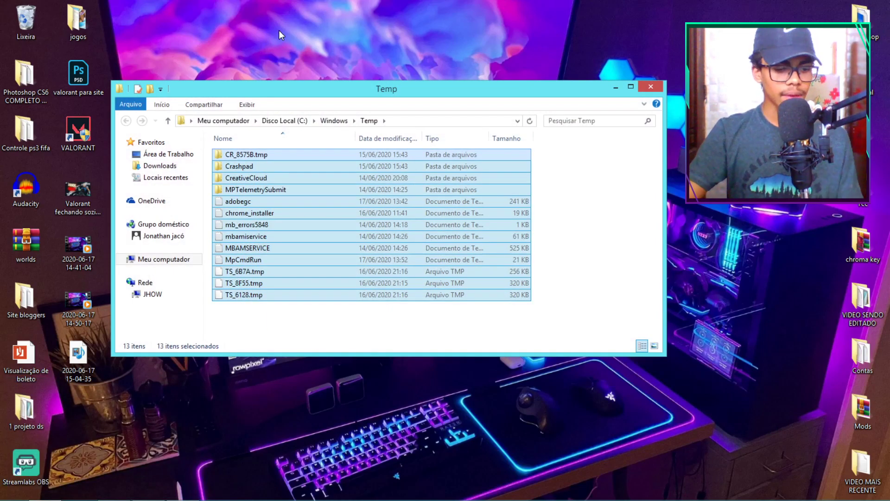
key(Delete)
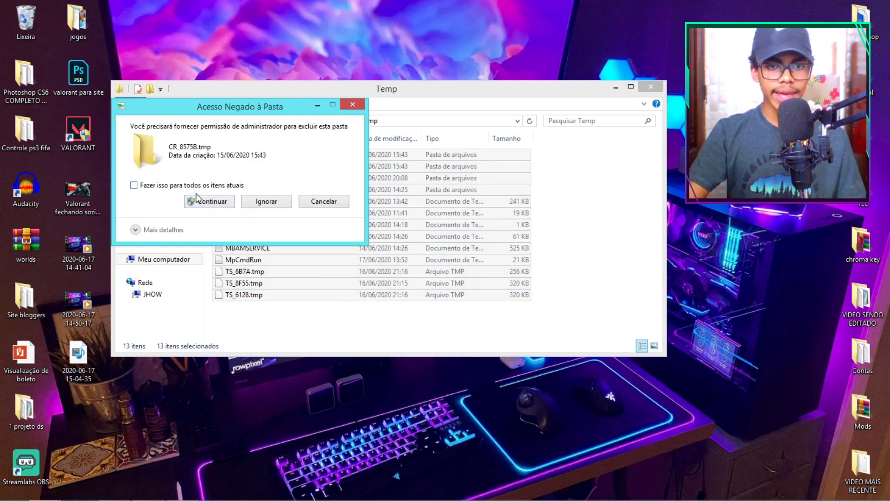
click(203, 203)
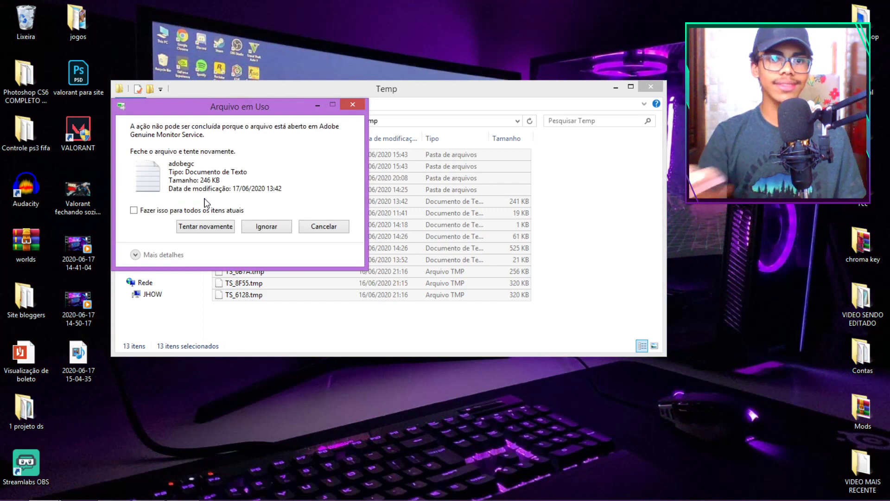
click(265, 225)
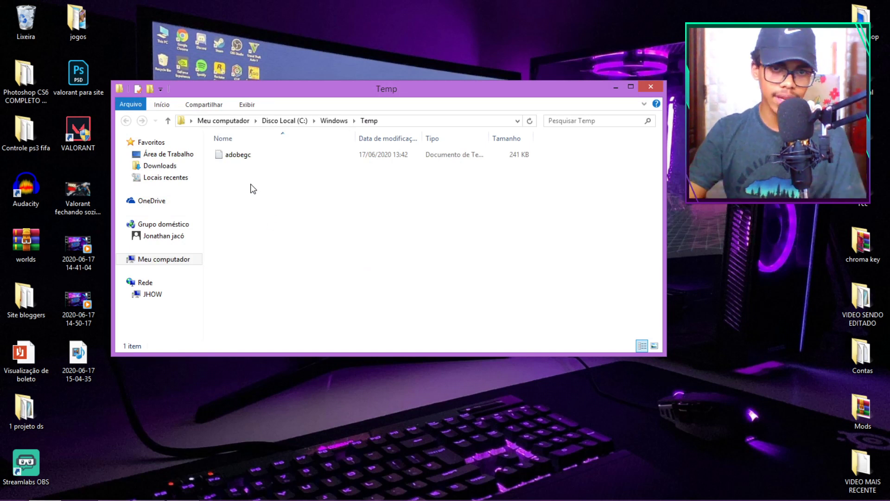
Close the Temp folder and permanently empty the recycle bin
click(651, 88)
right_click(17, 20)
click(34, 38)
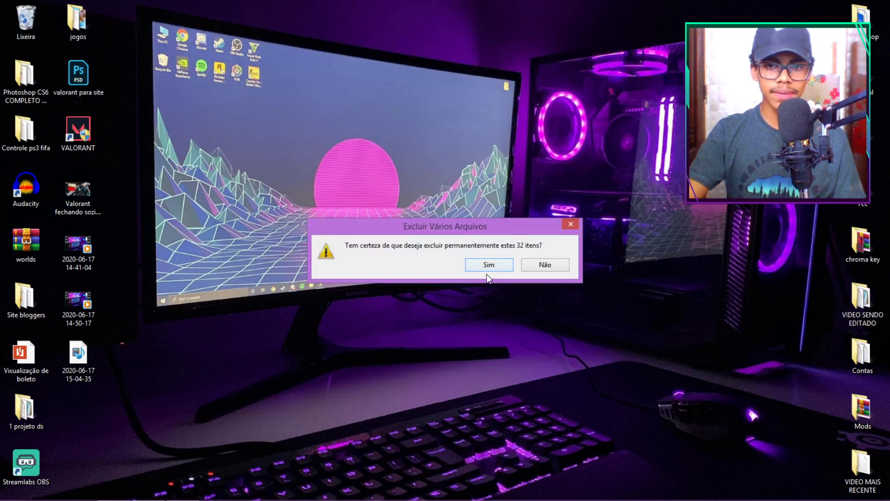
click(486, 268)
Open the user's temporary folder with the Run command %temp% and delete all its items, skipping those in use
key(super+r)
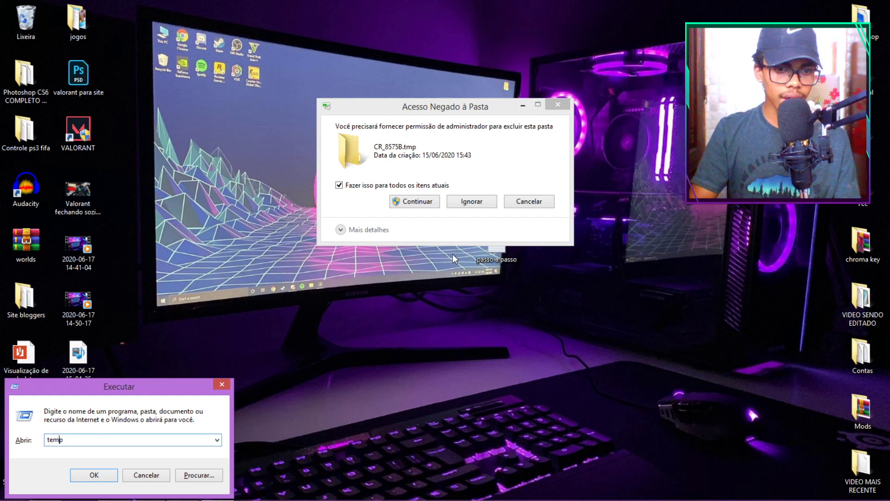
key(Home)
text(%)
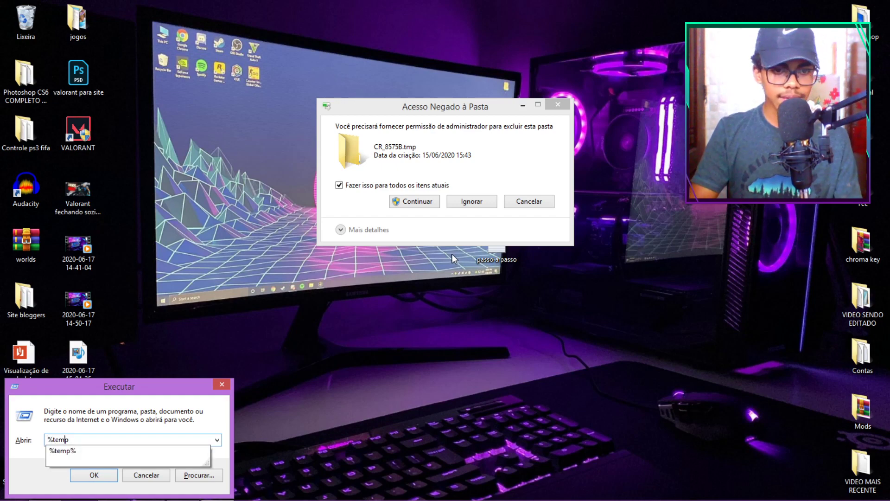
text(%)
key(Return)
click(367, 224)
key(ctrl+a)
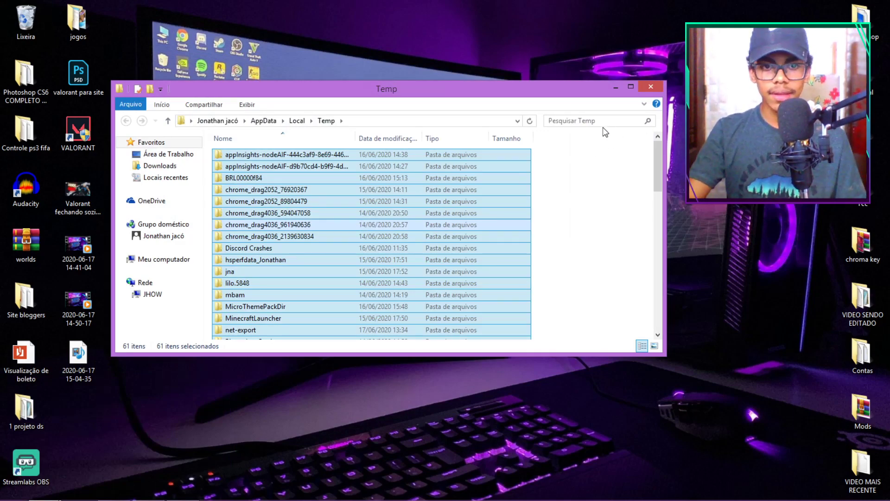
key(Delete)
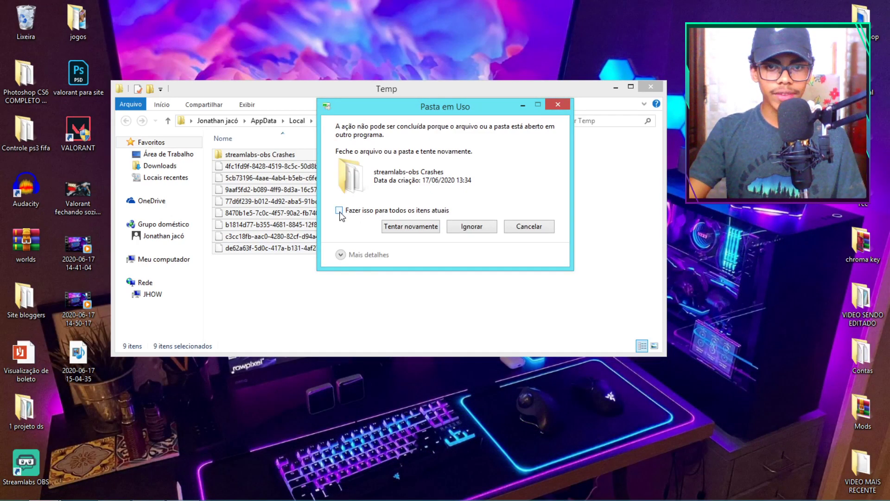
click(471, 227)
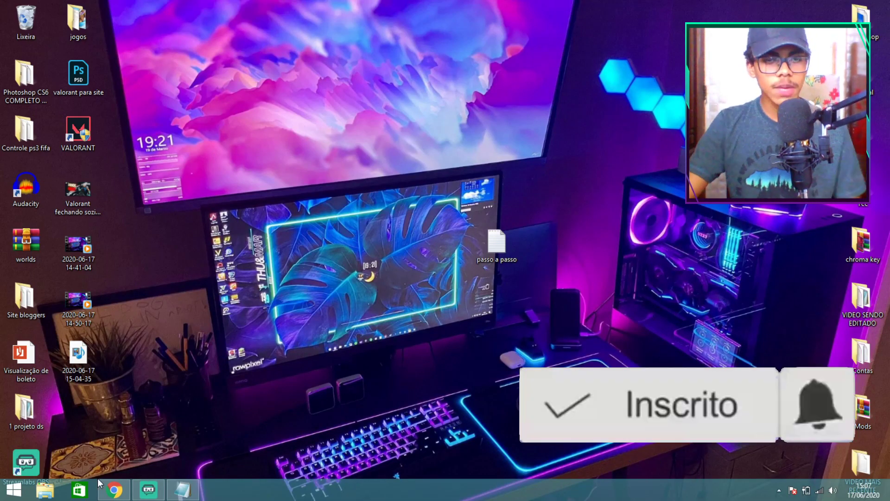
Switch to Chrome, maximize the window and read the description of Contig in the Google results
click(115, 490)
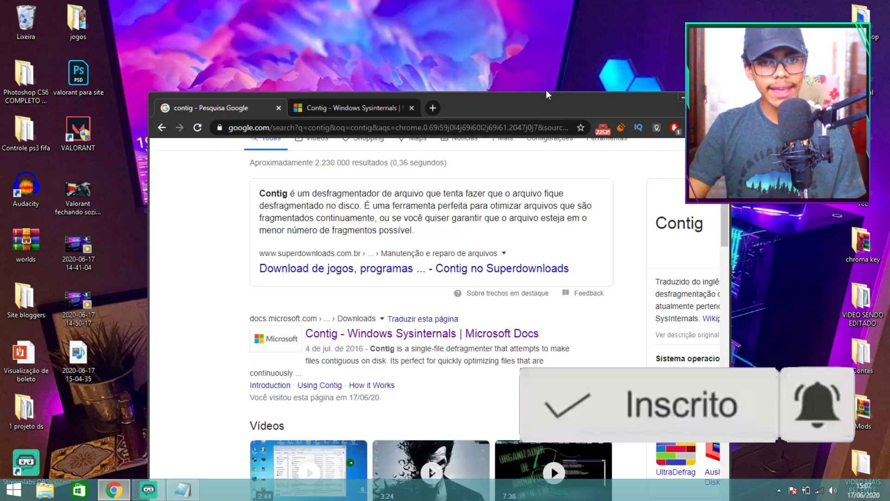
double_click(526, 111)
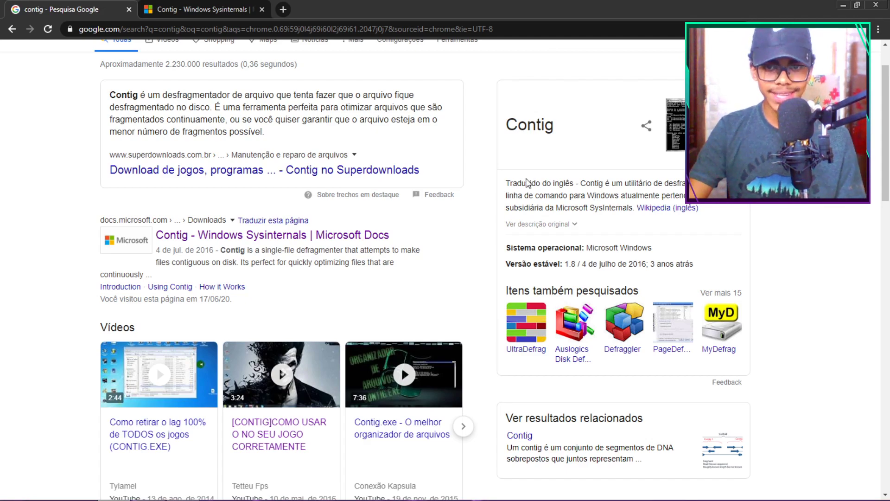
drag(542, 183, 682, 196)
scroll(715, 312, down, 4)
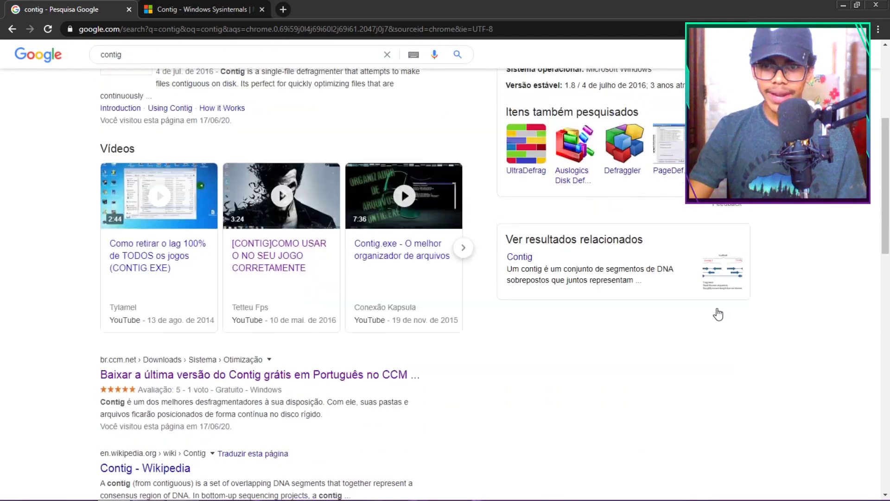
scroll(637, 169, up, 3)
click(642, 130)
drag(598, 129, 696, 128)
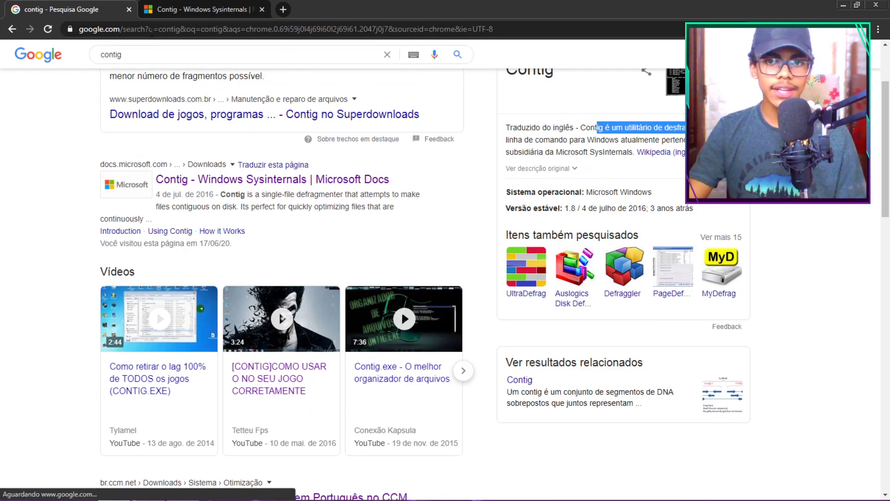
Download Contig v1.8 from its Microsoft Sysinternals page
click(199, 9)
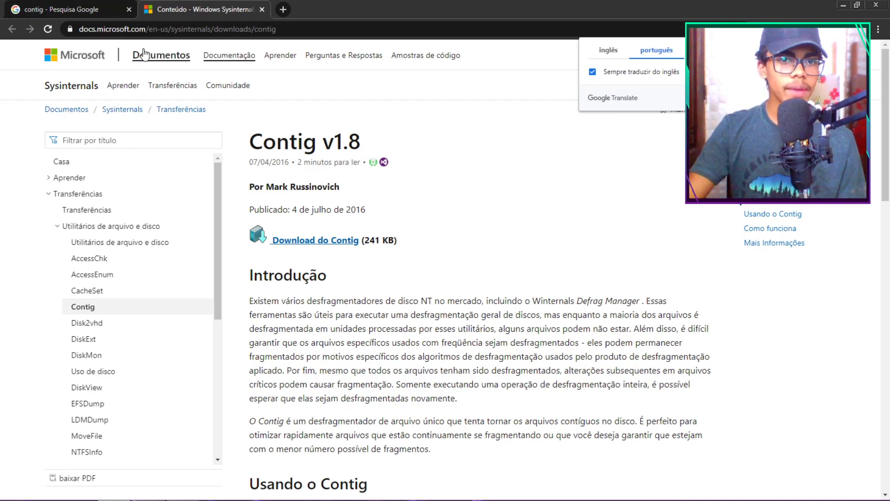
click(306, 245)
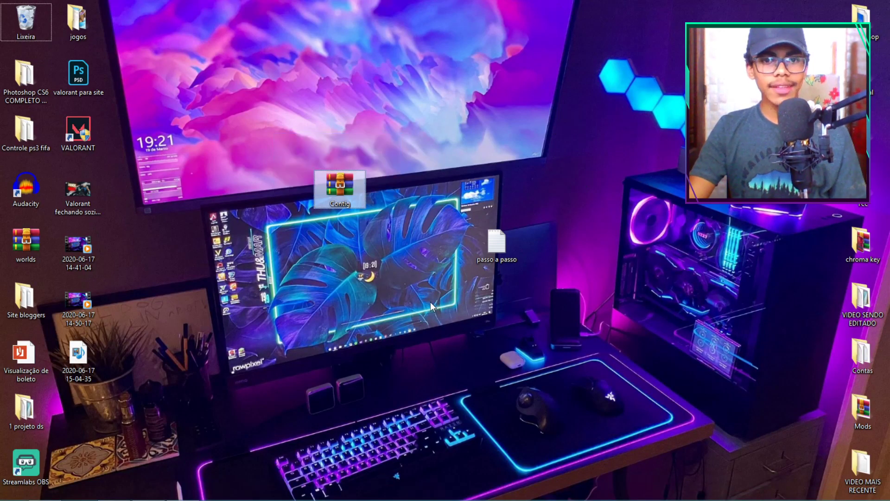
Extract the Contig archive on the desktop into a Contig folder and open that folder
right_click(331, 181)
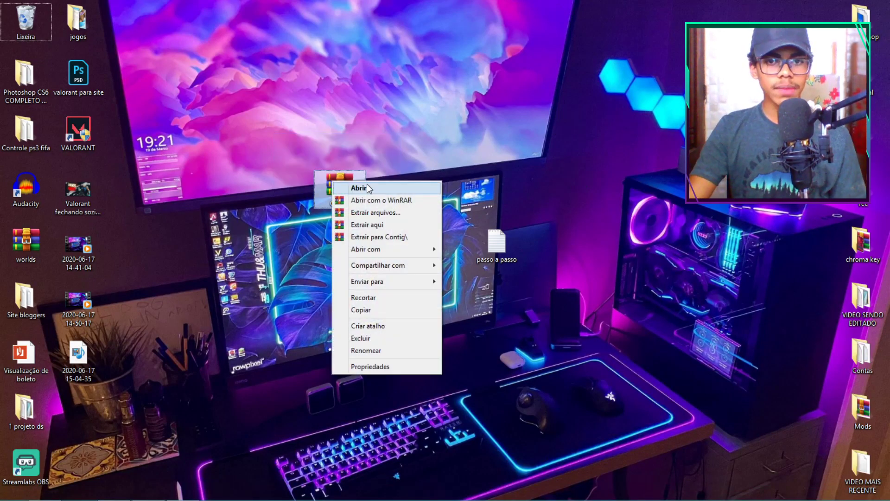
click(364, 214)
click(491, 370)
double_click(277, 187)
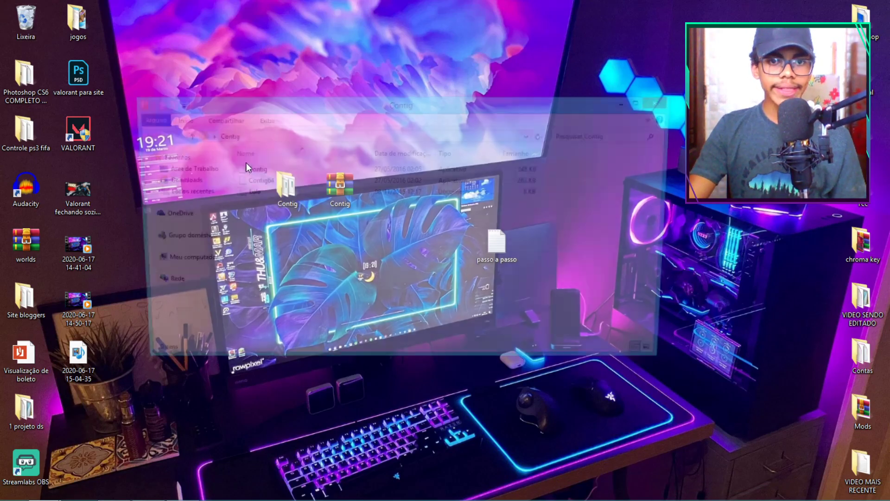
Move the Contig application out of the extracted Contig folder onto the desktop
drag(282, 109, 547, 110)
drag(523, 171, 287, 188)
drag(381, 186, 183, 81)
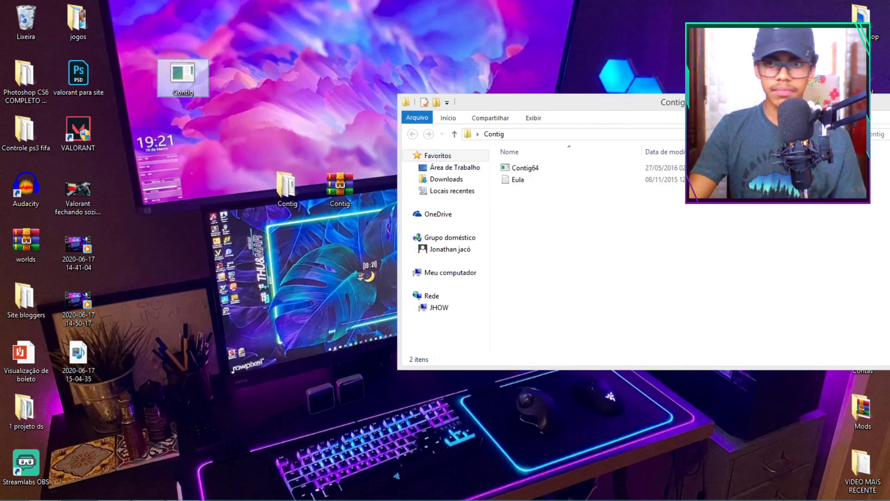
Close the folder window and delete the extracted Contig folder and the Contig archive from the desktop
drag(510, 103, 239, 149)
click(667, 146)
drag(181, 218, 416, 141)
key(Delete)
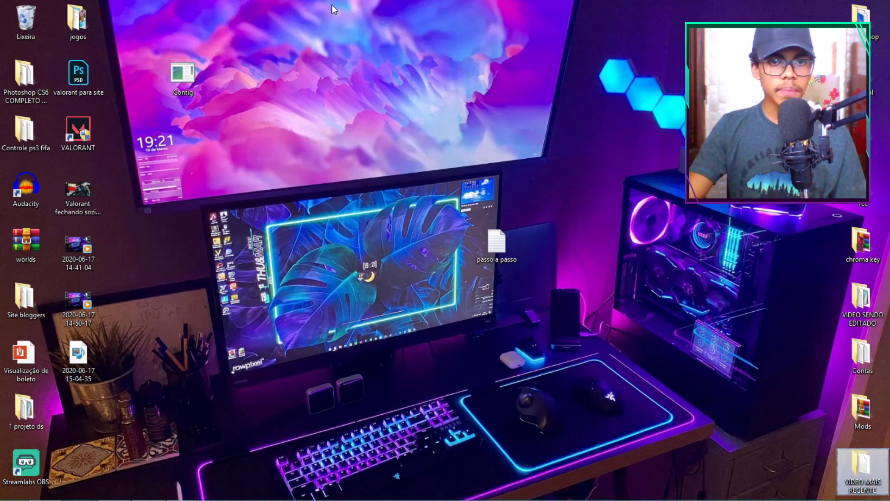
Open the VALORANT shortcut's file location, paste Contig into the Riot Client folder and remove it from the desktop
click(81, 126)
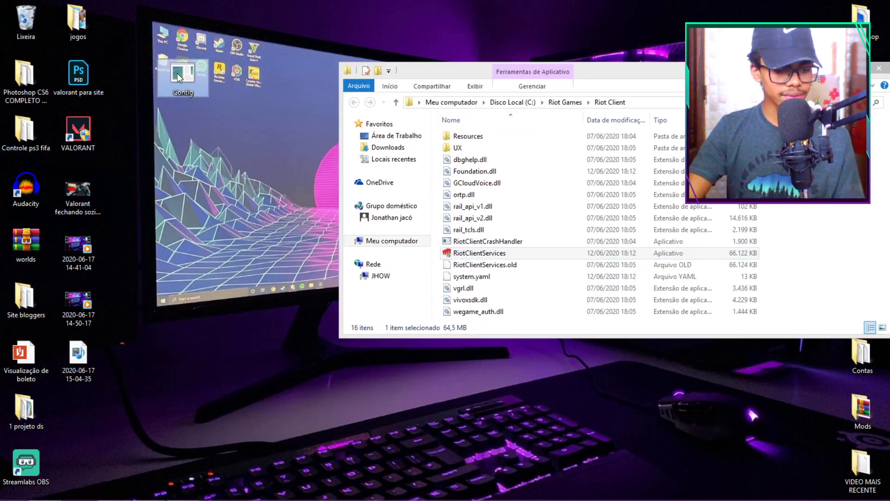
right_click(748, 268)
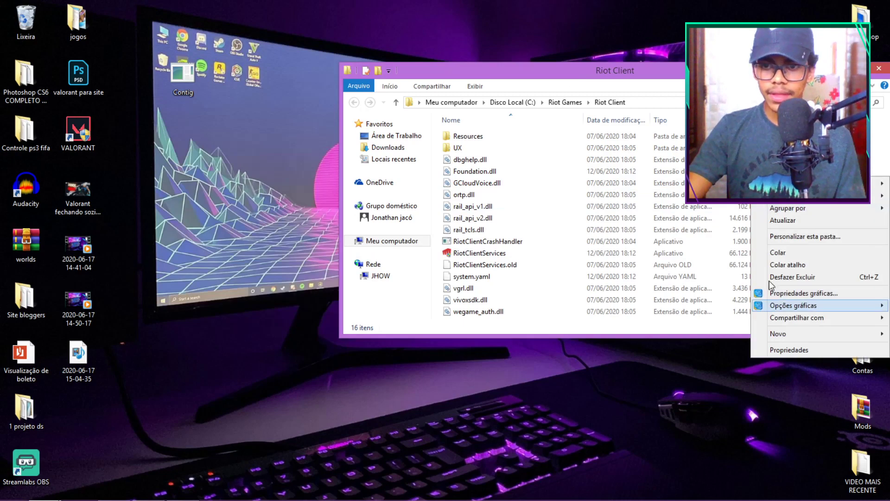
click(778, 252)
click(183, 77)
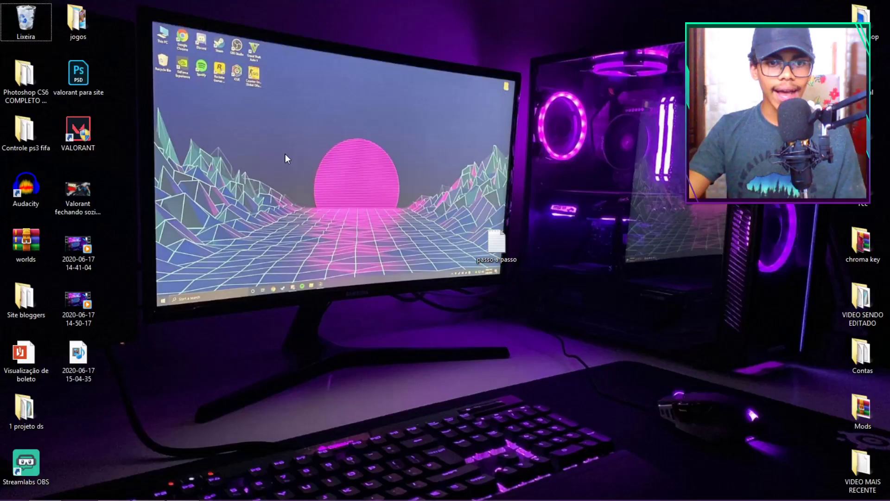
Start a new desktop shortcut and copy the path C:\Riot Games\Riot Client from the VALORANT shortcut's file location
right_click(285, 154)
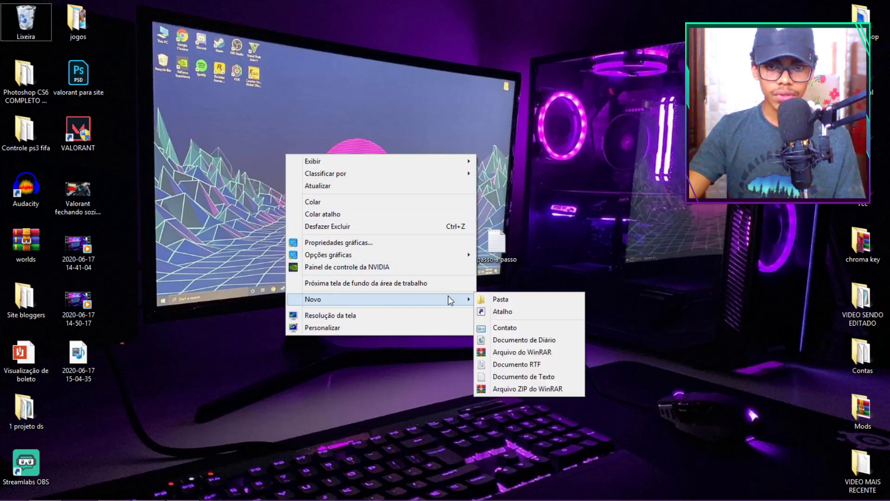
click(509, 313)
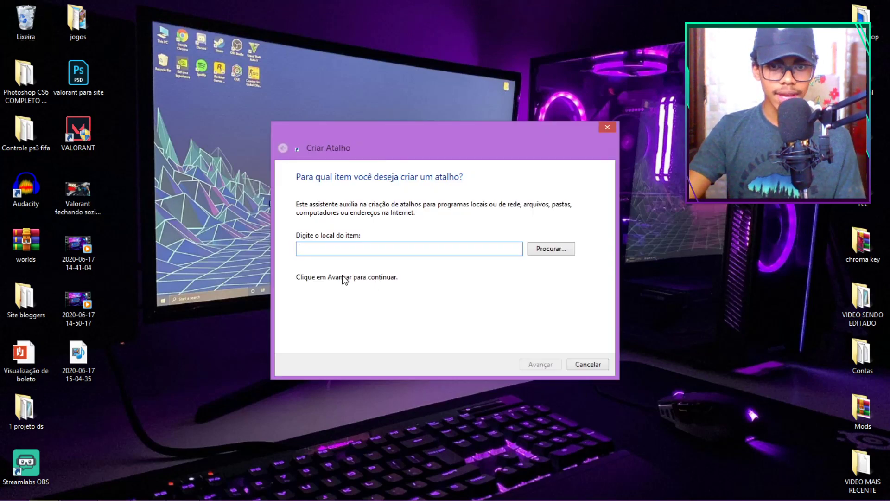
right_click(76, 119)
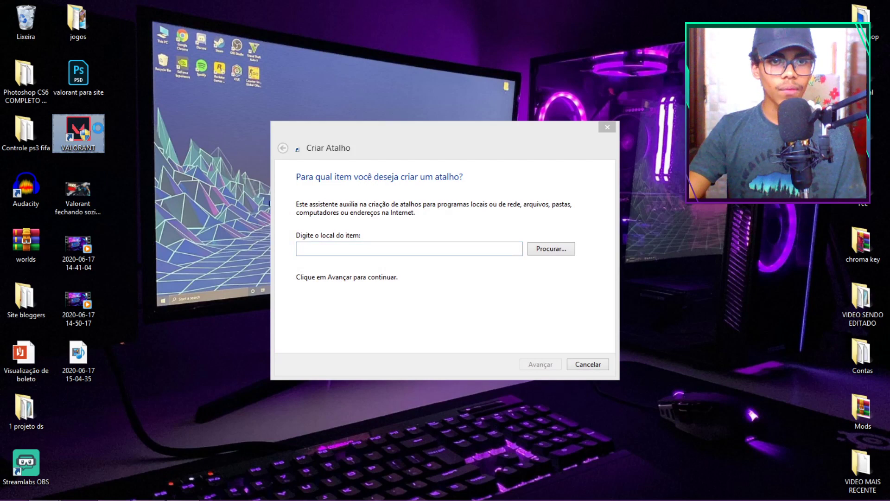
click(151, 150)
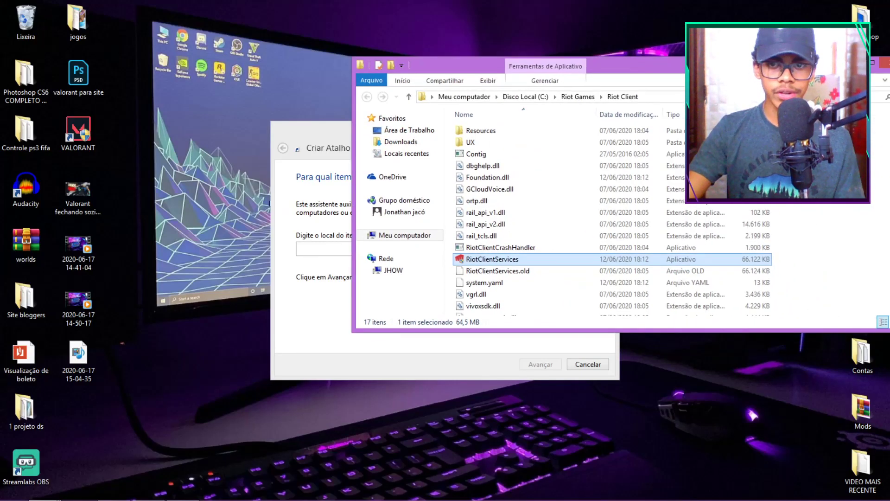
click(496, 96)
key(ctrl+c)
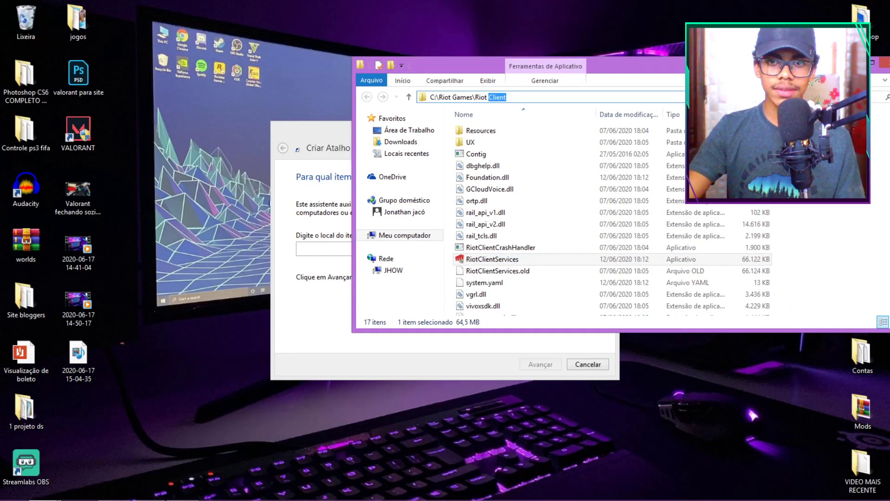
key(alt+F4)
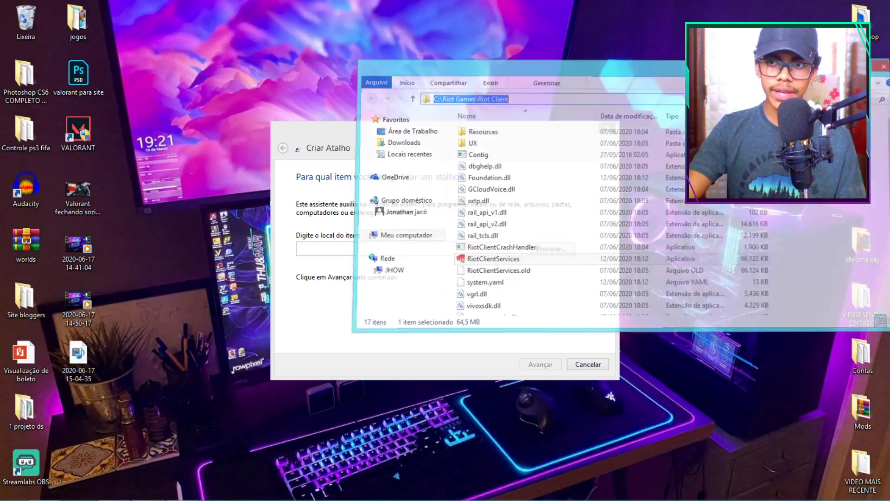
Paste the Riot Client path as the shortcut's location and browse to Contig in that folder as its target
key(ctrl+v)
key(alt+r)
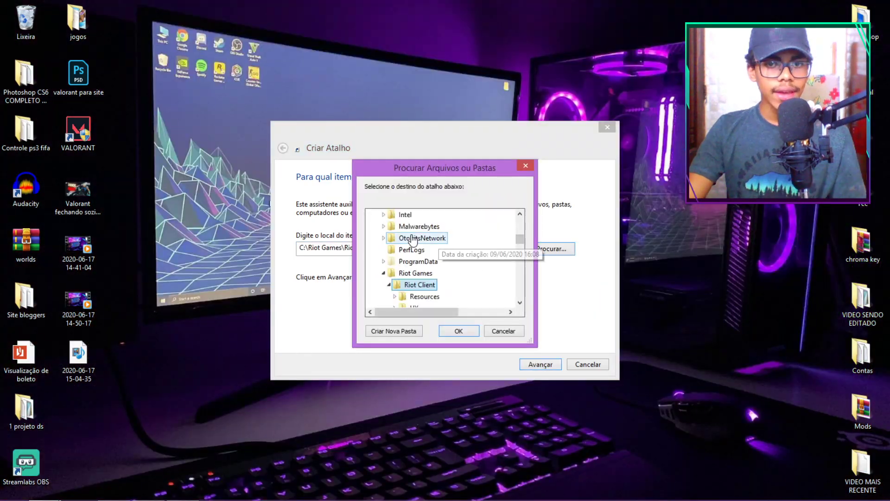
drag(428, 162, 582, 139)
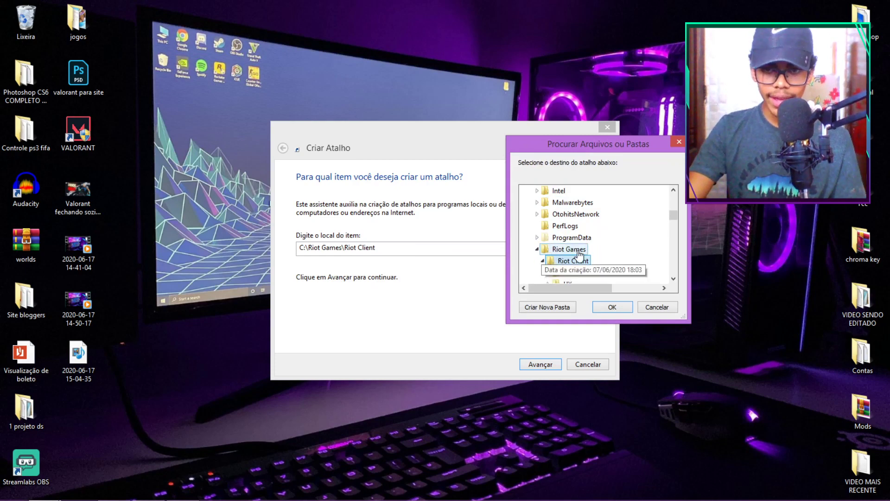
drag(678, 214, 675, 221)
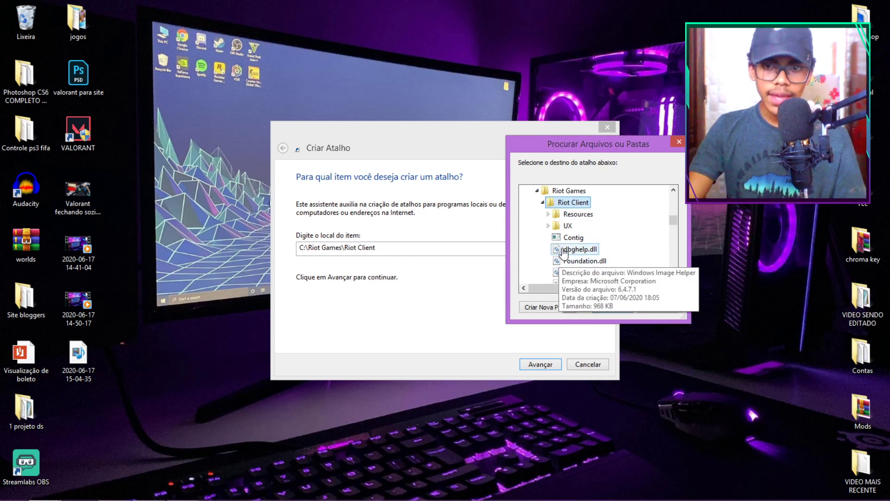
click(573, 238)
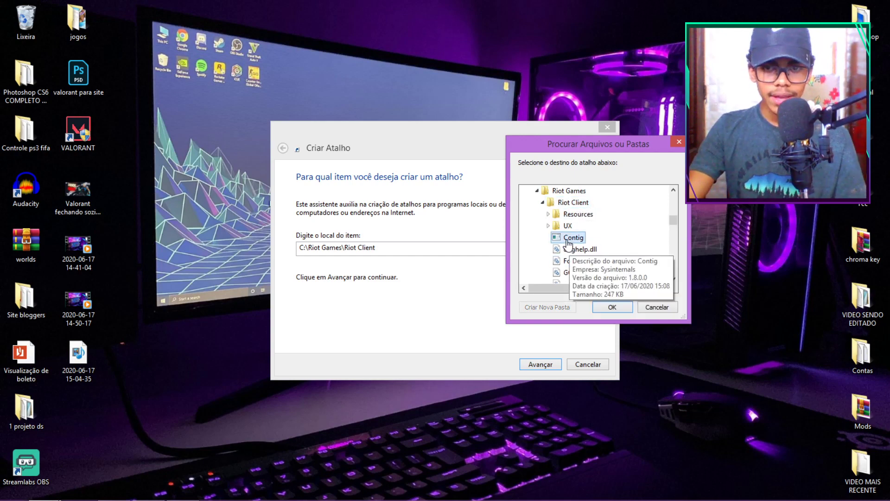
click(611, 307)
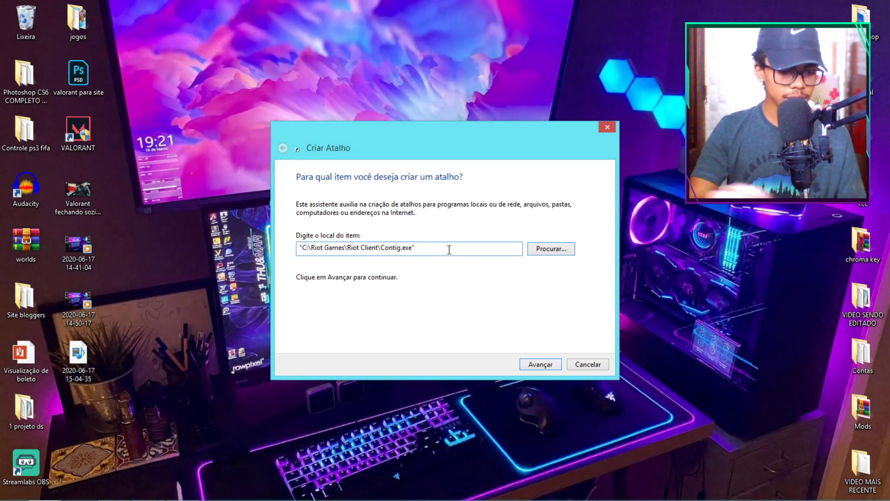
Append the parameter -S after the quoted Contig.exe path and finish the shortcut with the name Contig
text(-)
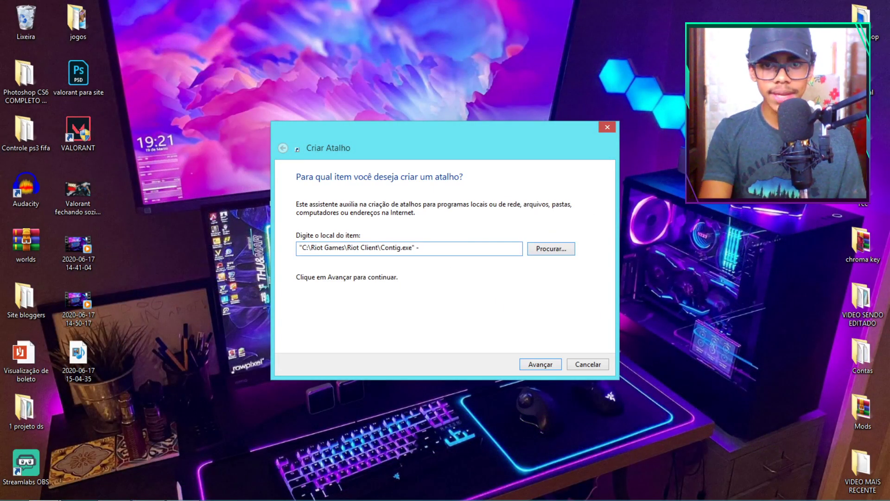
text(S)
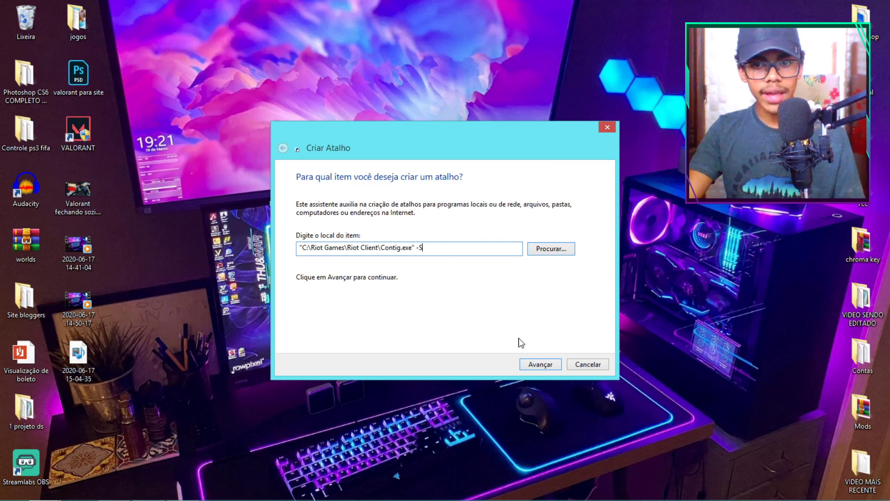
click(542, 366)
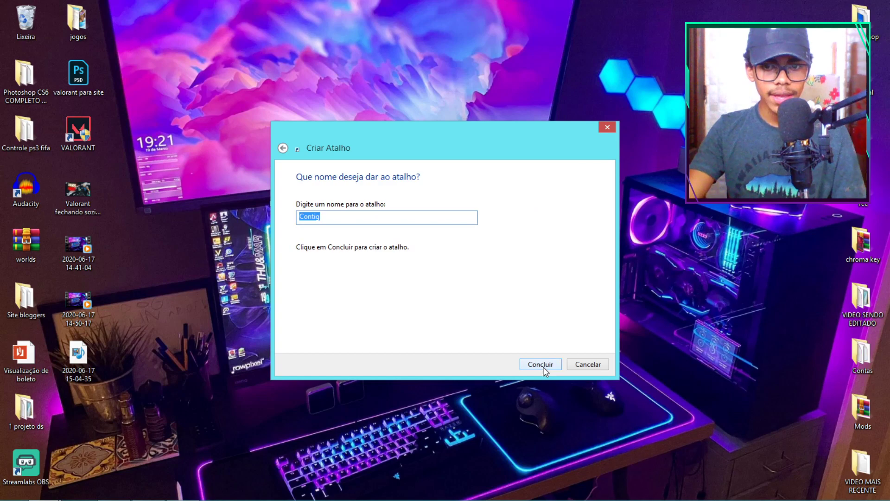
click(542, 365)
Run the Contig desktop shortcut as administrator and allow the elevation request
drag(244, 124, 330, 219)
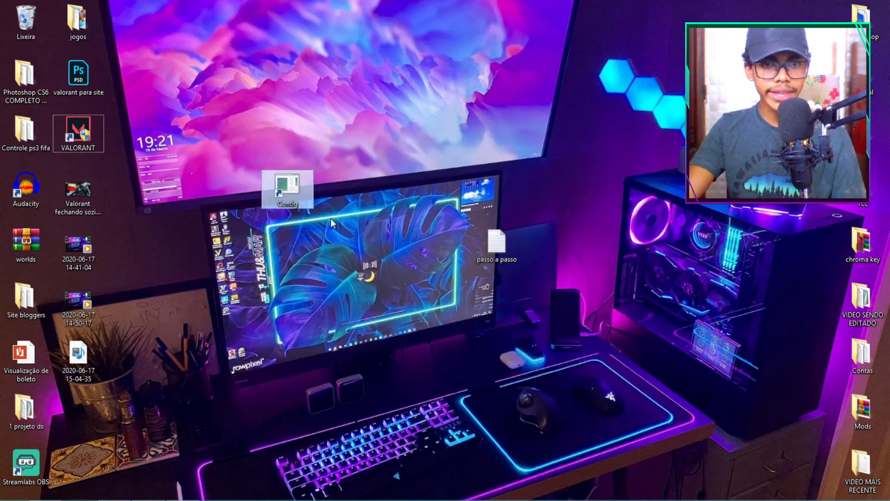
right_click(288, 186)
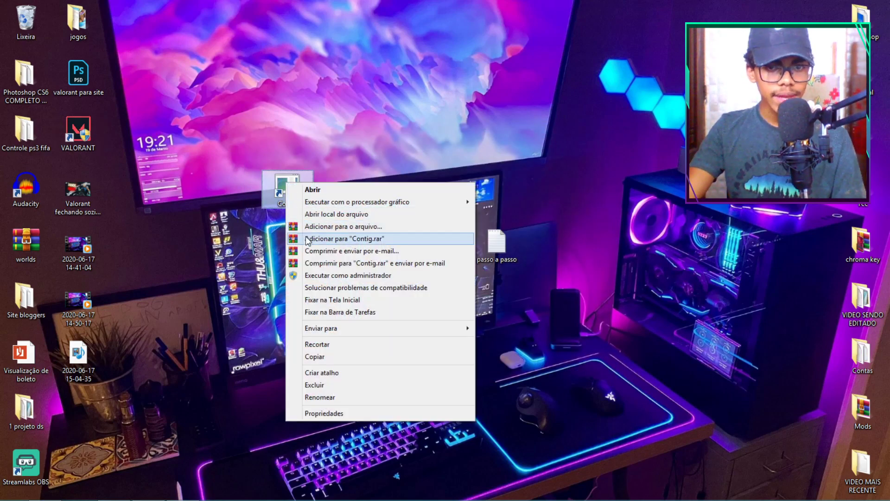
click(319, 275)
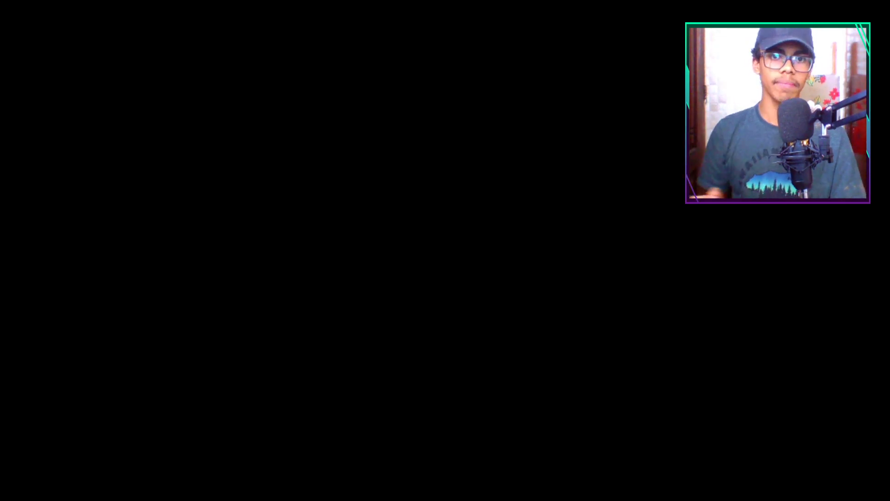
click(487, 268)
drag(196, 71, 517, 65)
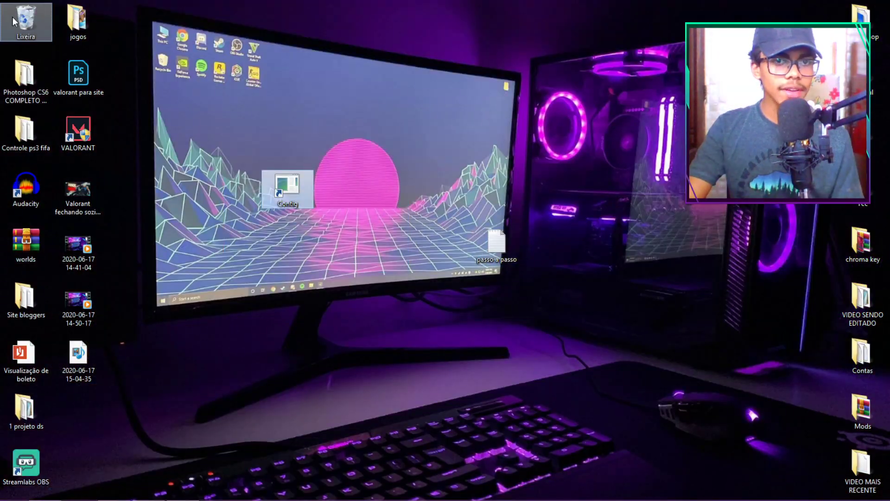
Empty the Recycle Bin, permanently deleting all its items
right_click(31, 25)
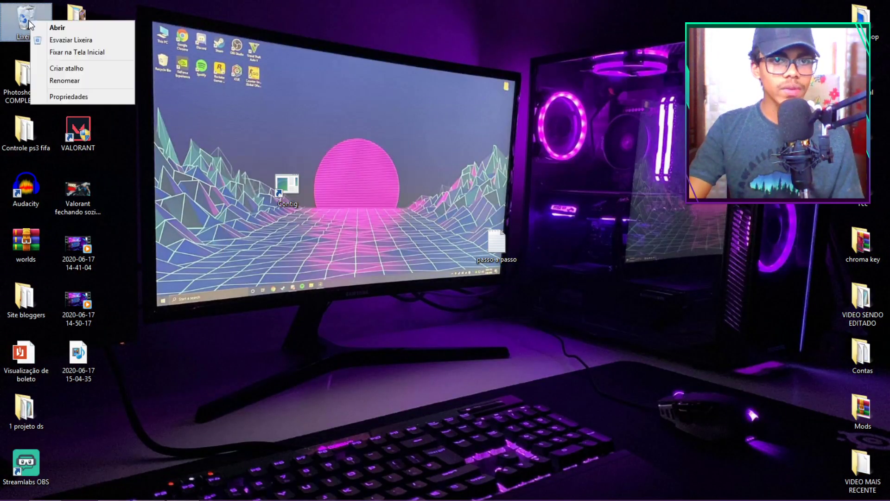
click(70, 40)
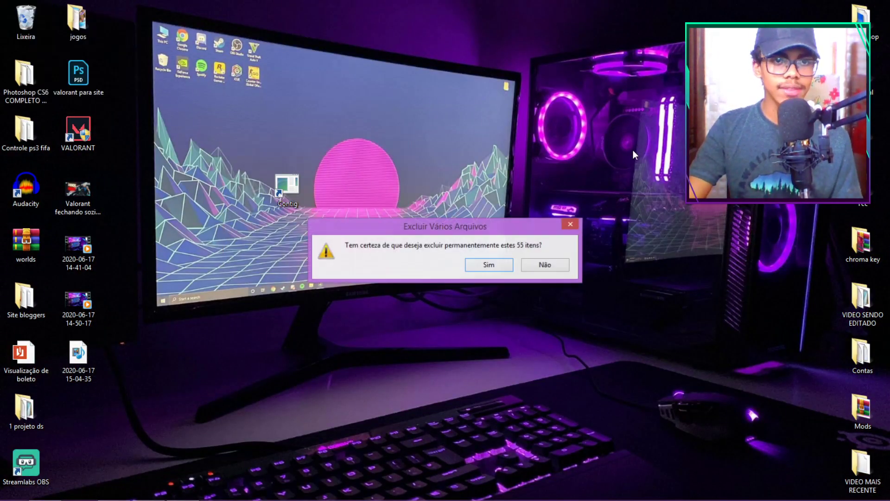
click(495, 267)
drag(223, 100, 382, 286)
Copy the command powercfg -duplicatescheme e9a42b02-d5df-448d-aa00-03f14749eb61 from the "passo a passo" notes and close them
mouse_move(194, 492)
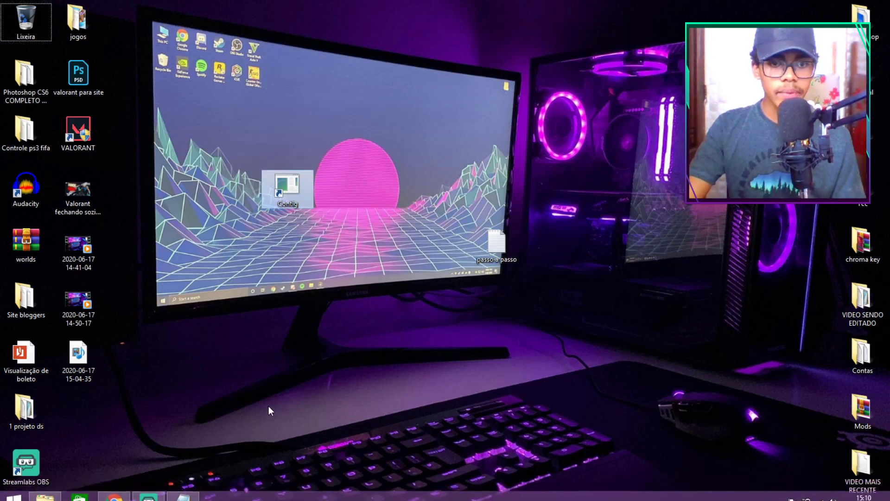
click(193, 493)
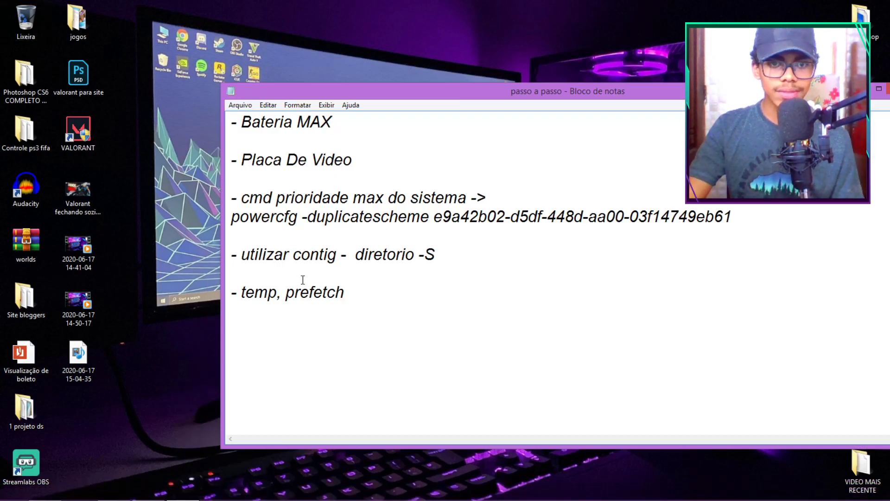
drag(233, 232, 232, 220)
key(super+c)
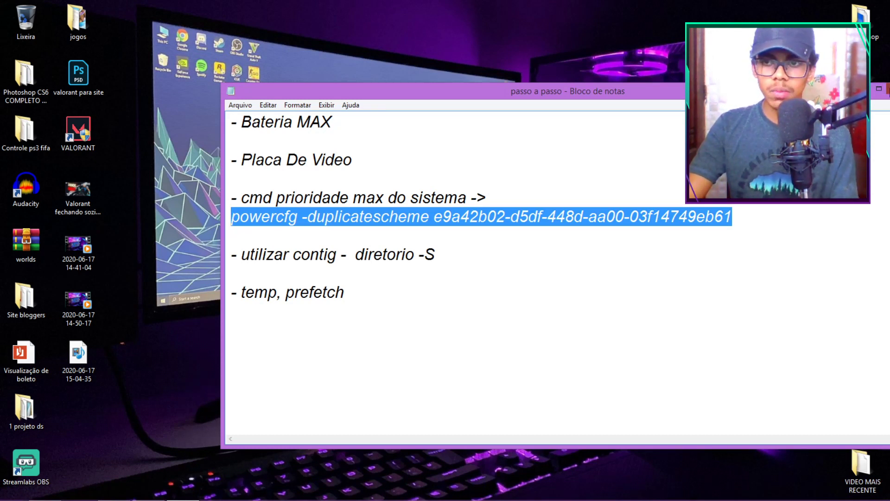
click(879, 88)
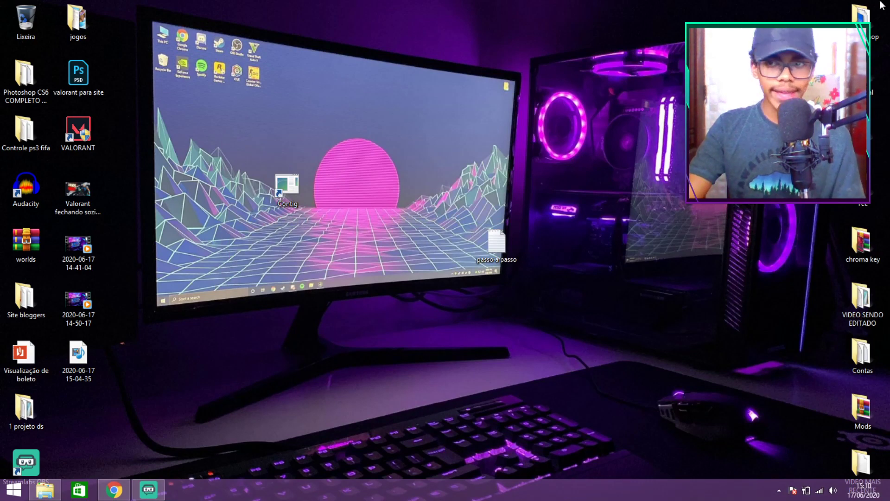
Open Command Prompt as administrator and run the copied powercfg -duplicatescheme command
mouse_move(825, 14)
click(862, 238)
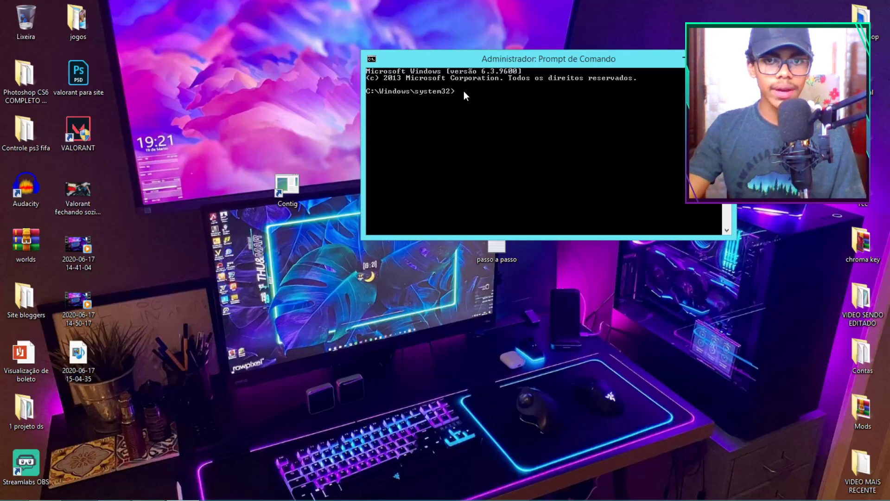
right_click(464, 91)
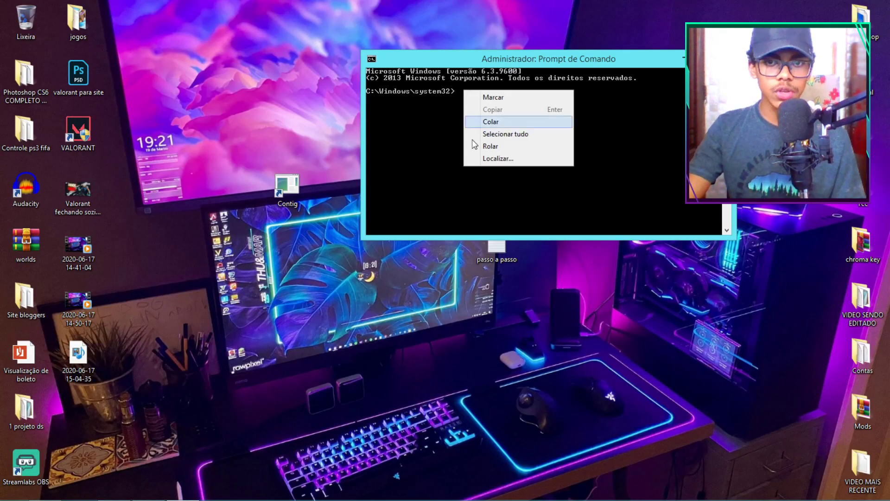
click(489, 121)
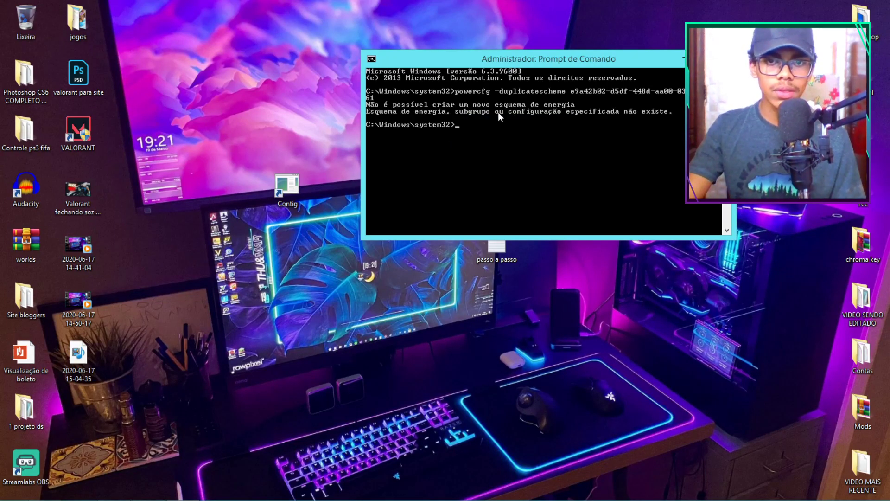